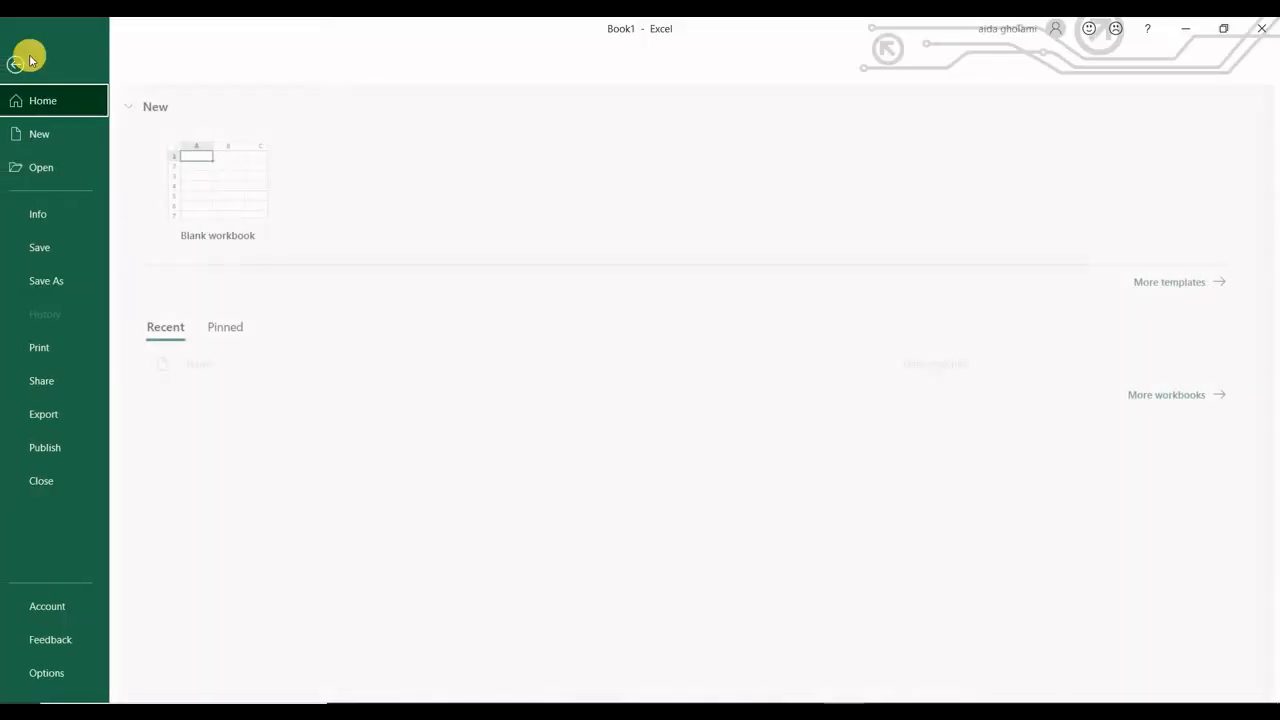
Check the Analysis ToolPak entry in the options' add-ins list and in the Excel Add-ins manager.
{"action": "left_click", "coordinate": [60, 673]}
{"action": "left_click", "coordinate": [345, 301]}
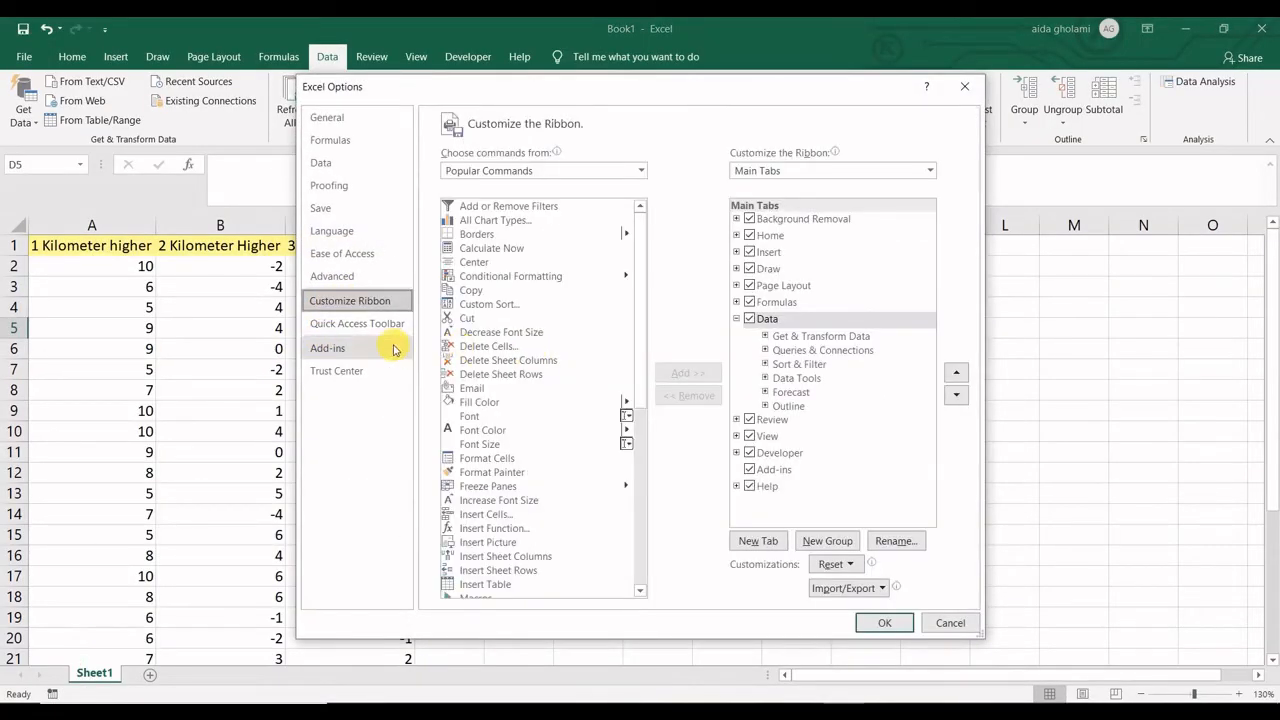
{"action": "left_click", "coordinate": [335, 349]}
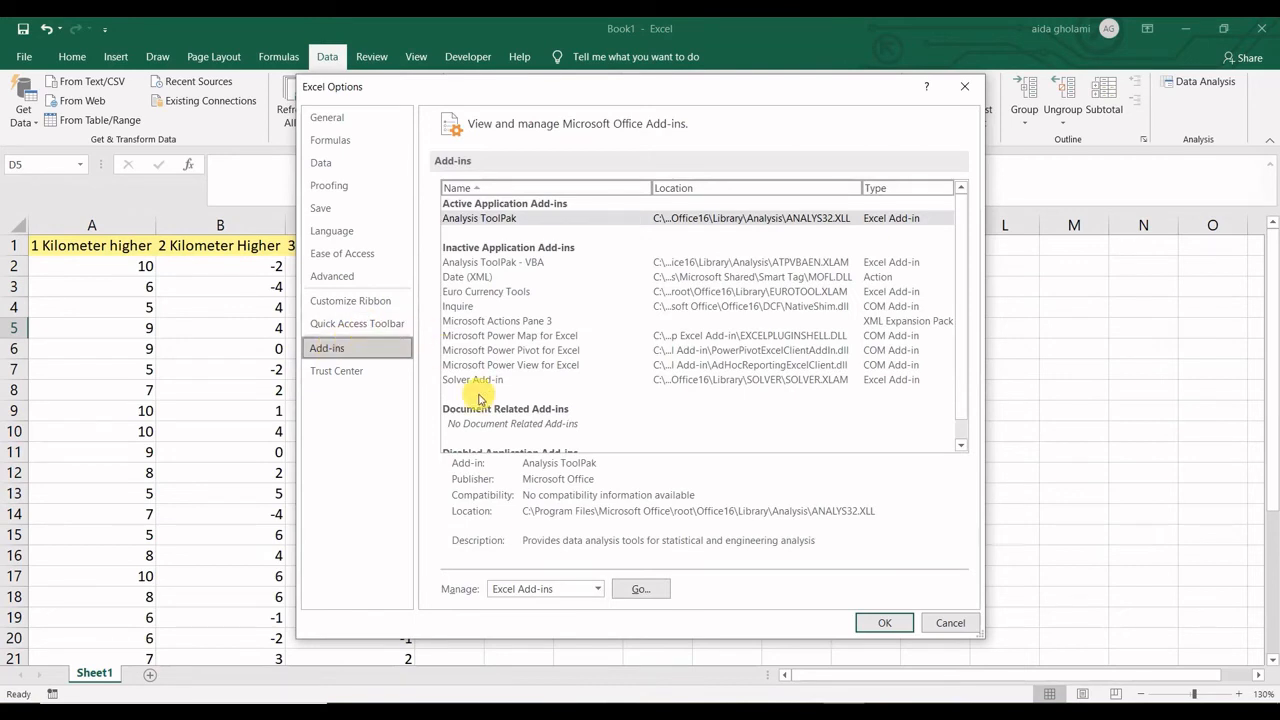
{"action": "left_click", "coordinate": [495, 262]}
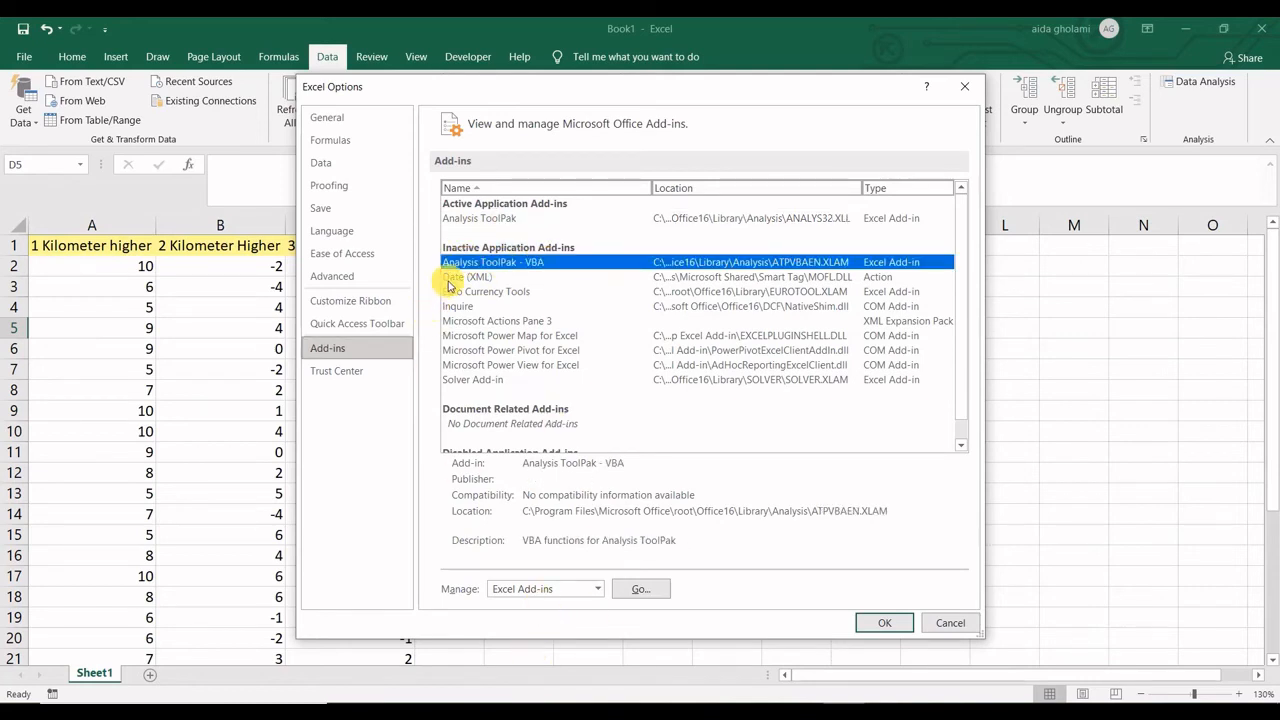
{"action": "left_click", "coordinate": [458, 219]}
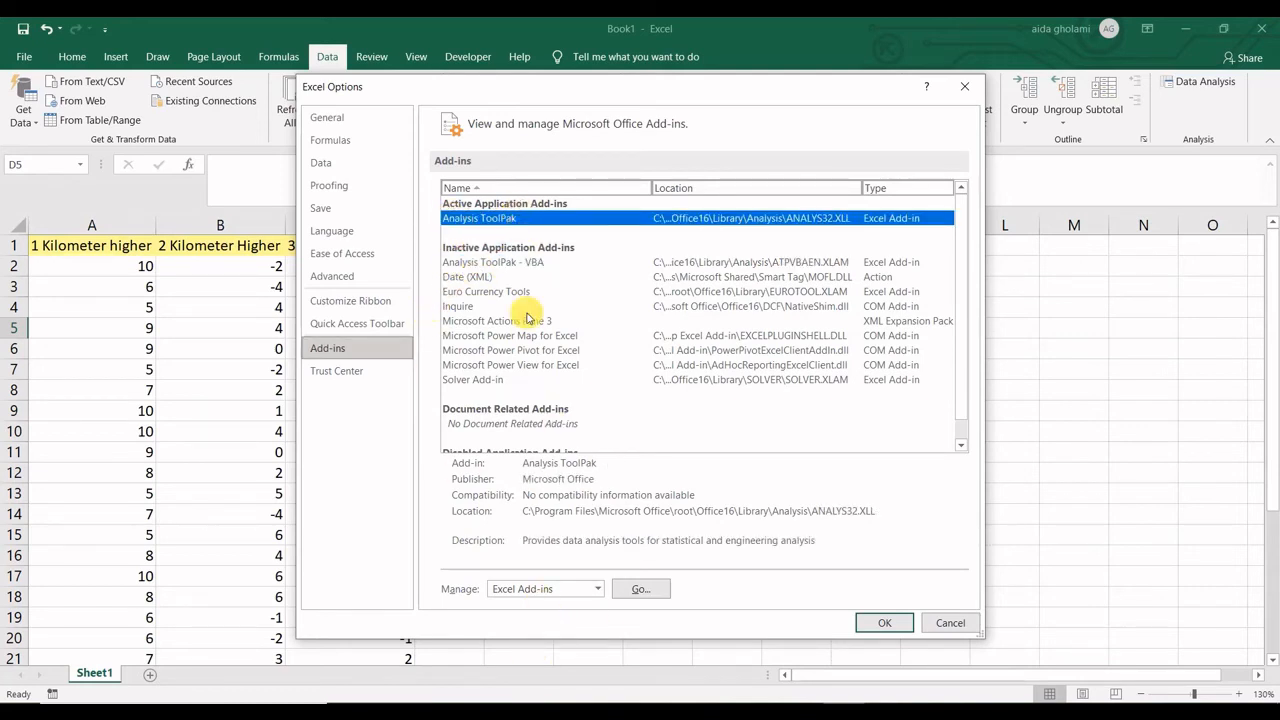
{"action": "left_click", "coordinate": [595, 590]}
{"action": "left_click", "coordinate": [551, 589]}
{"action": "left_click", "coordinate": [641, 589]}
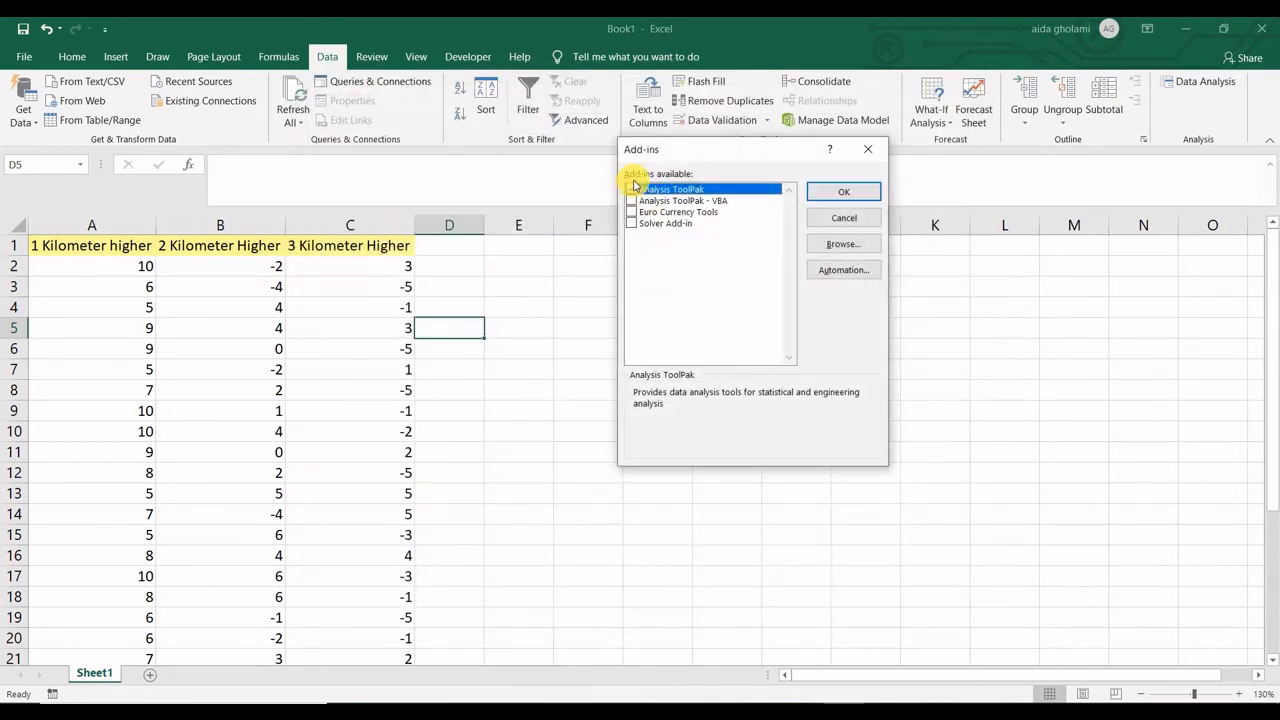
{"action": "left_click", "coordinate": [868, 149]}
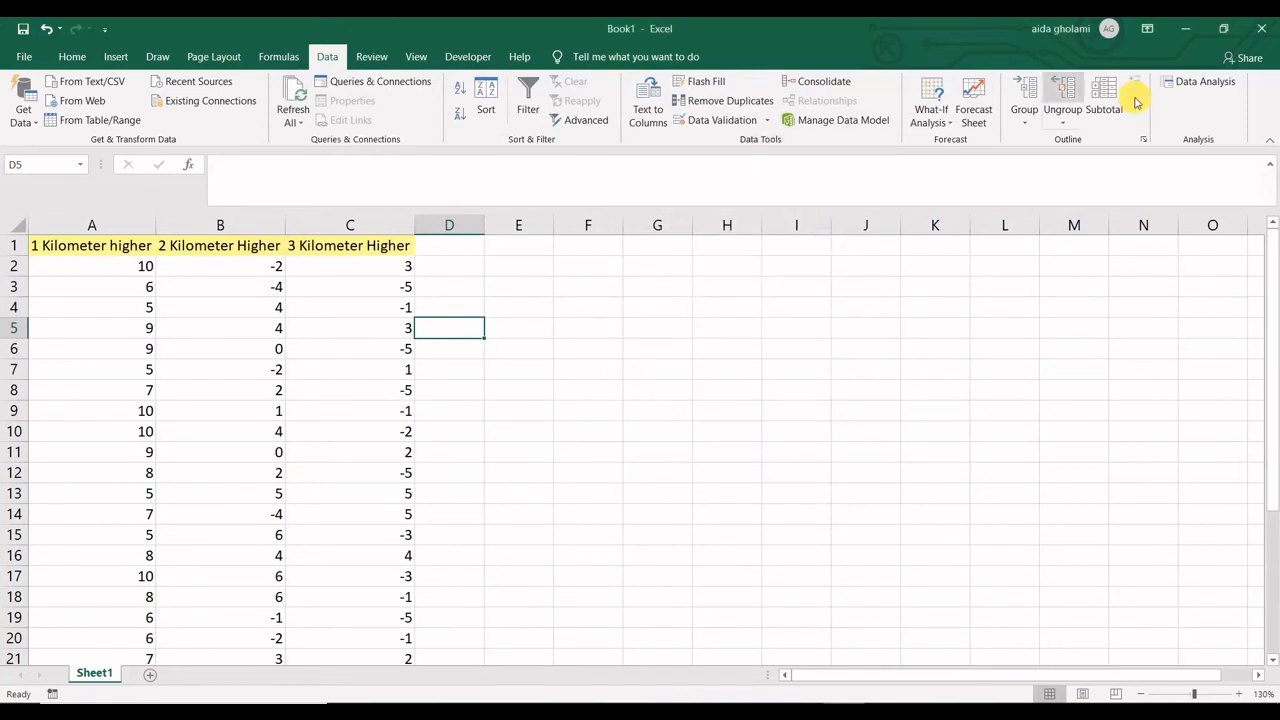
Start an Anova: Single Factor analysis with the three kilometer columns, A1:C30 including headers, as the input range.
{"action": "left_click", "coordinate": [1190, 81]}
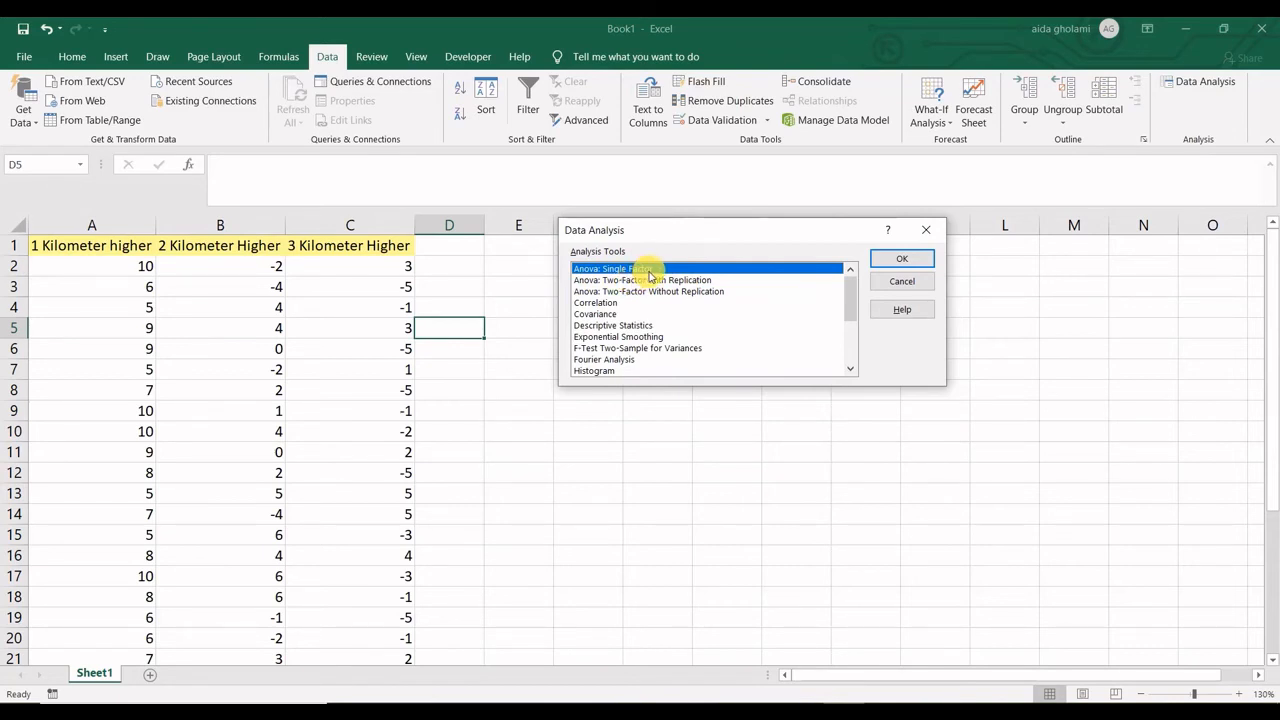
{"action": "double_click", "coordinate": [648, 273]}
{"action": "left_click_drag", "start_coordinate": [140, 245], "coordinate": [384, 627]}
{"action": "scroll", "coordinate": [423, 551], "scroll_direction": "up", "scroll_amount": 4}
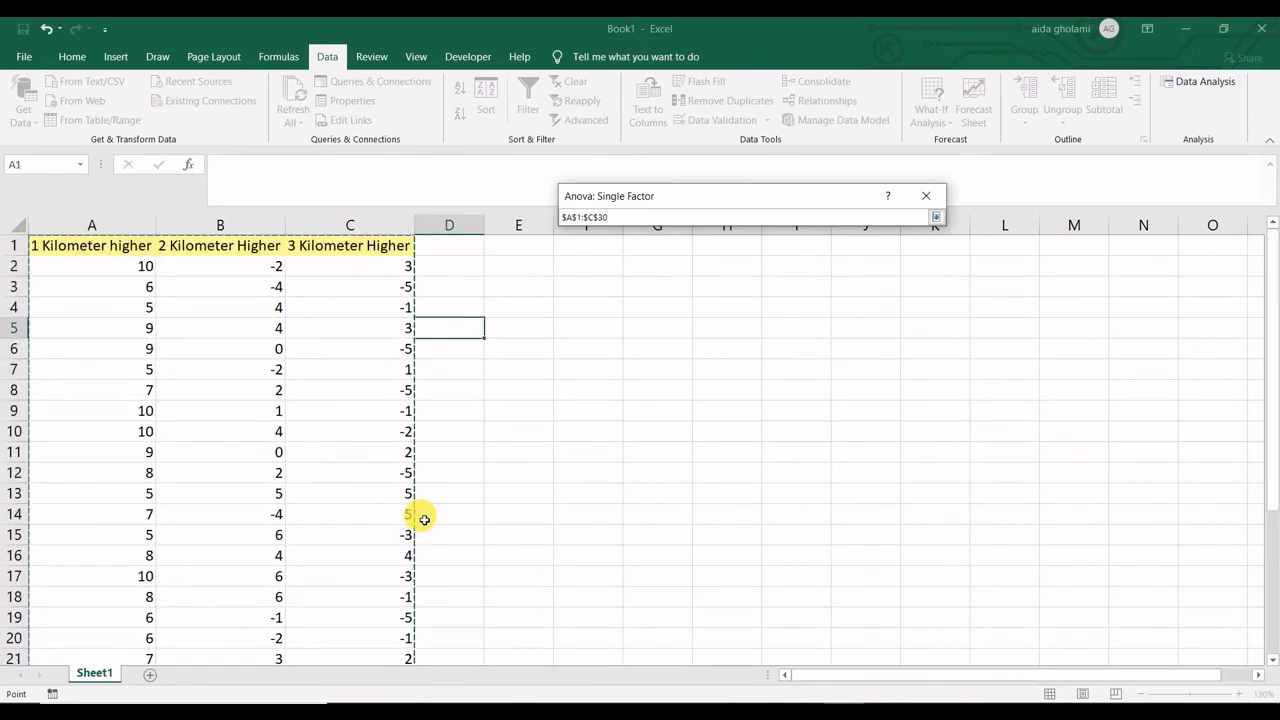
{"action": "left_click", "coordinate": [935, 216]}
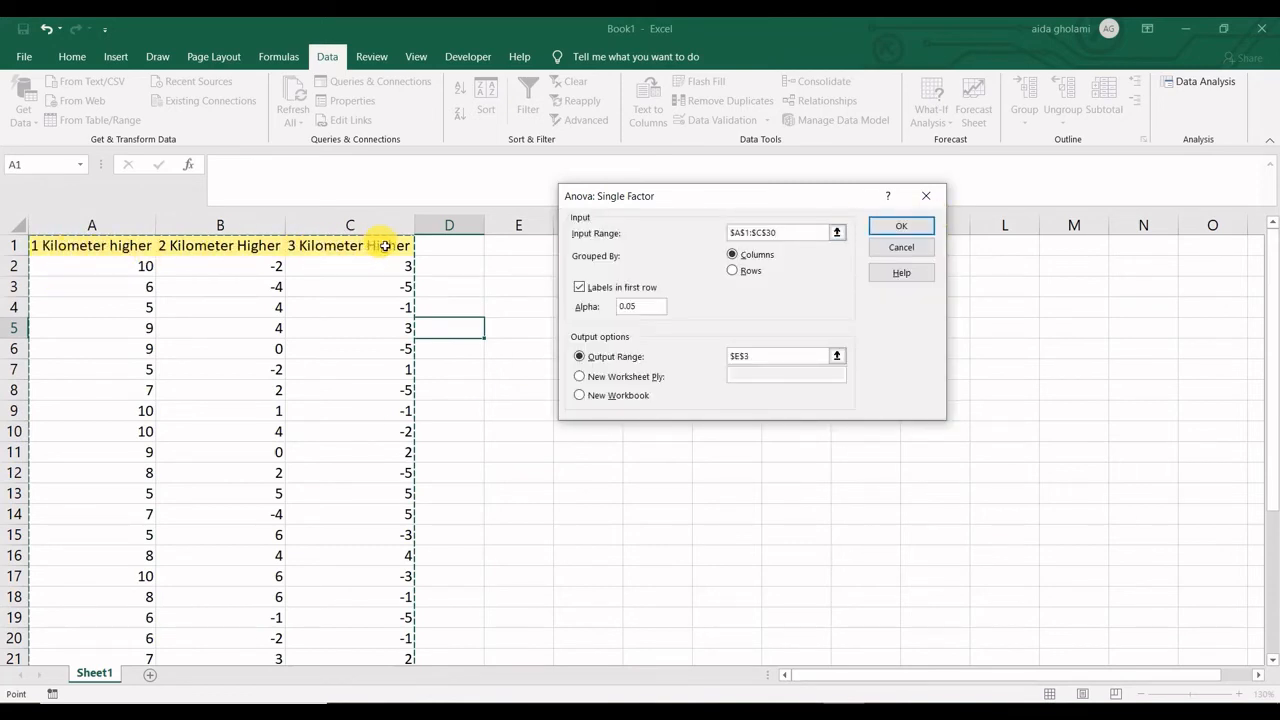
Run the ANOVA with labels in first row, alpha 0.05 and the output range starting at E3.
{"action": "left_click", "coordinate": [622, 288]}
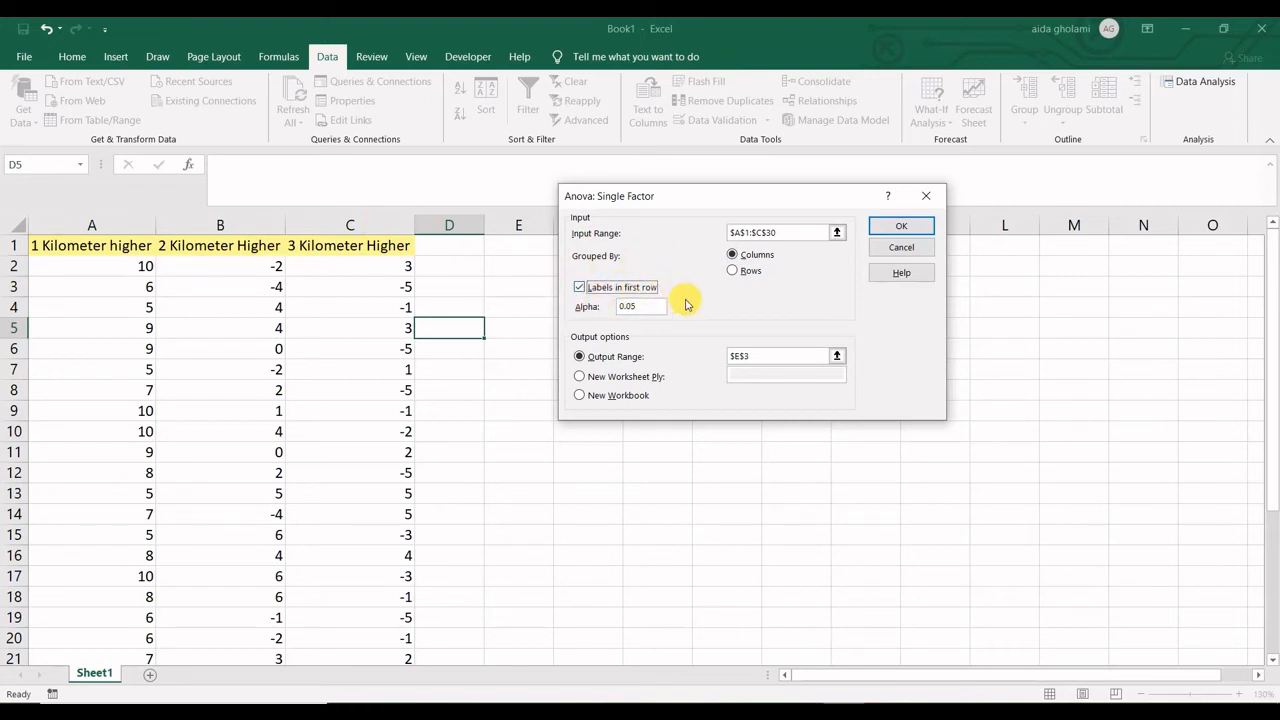
{"action": "left_click", "coordinate": [615, 312]}
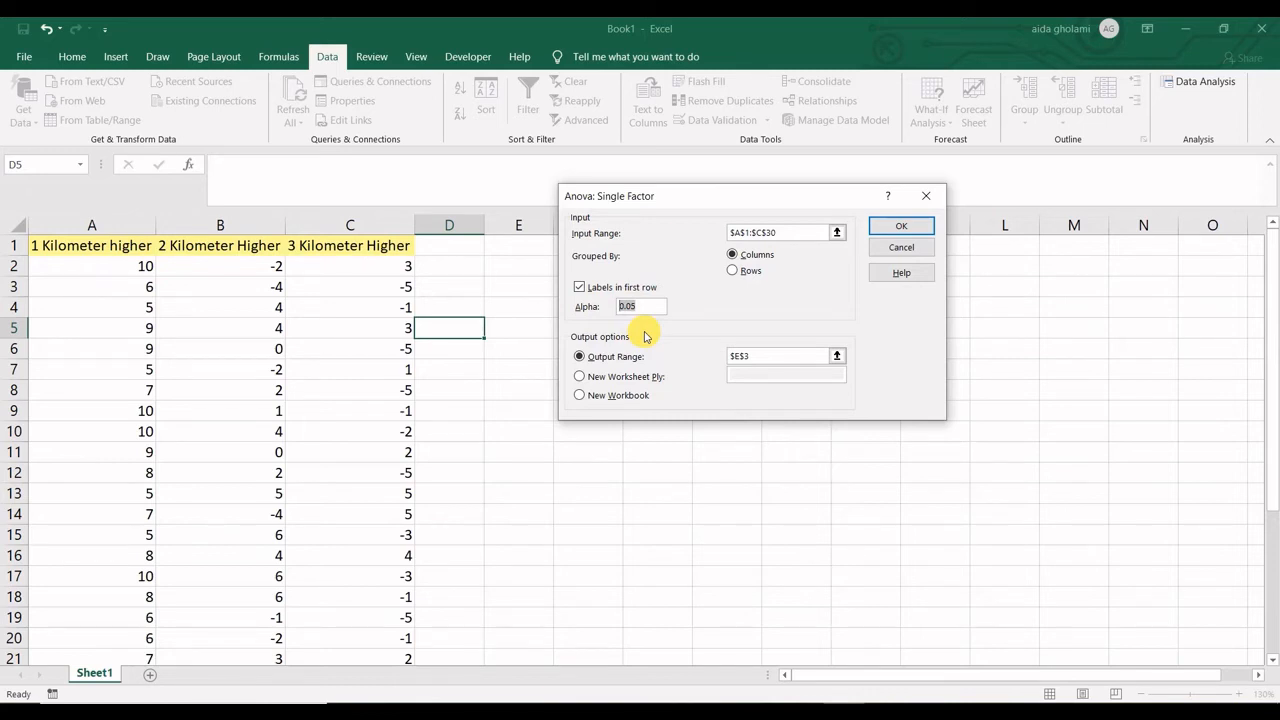
{"action": "left_click", "coordinate": [500, 291]}
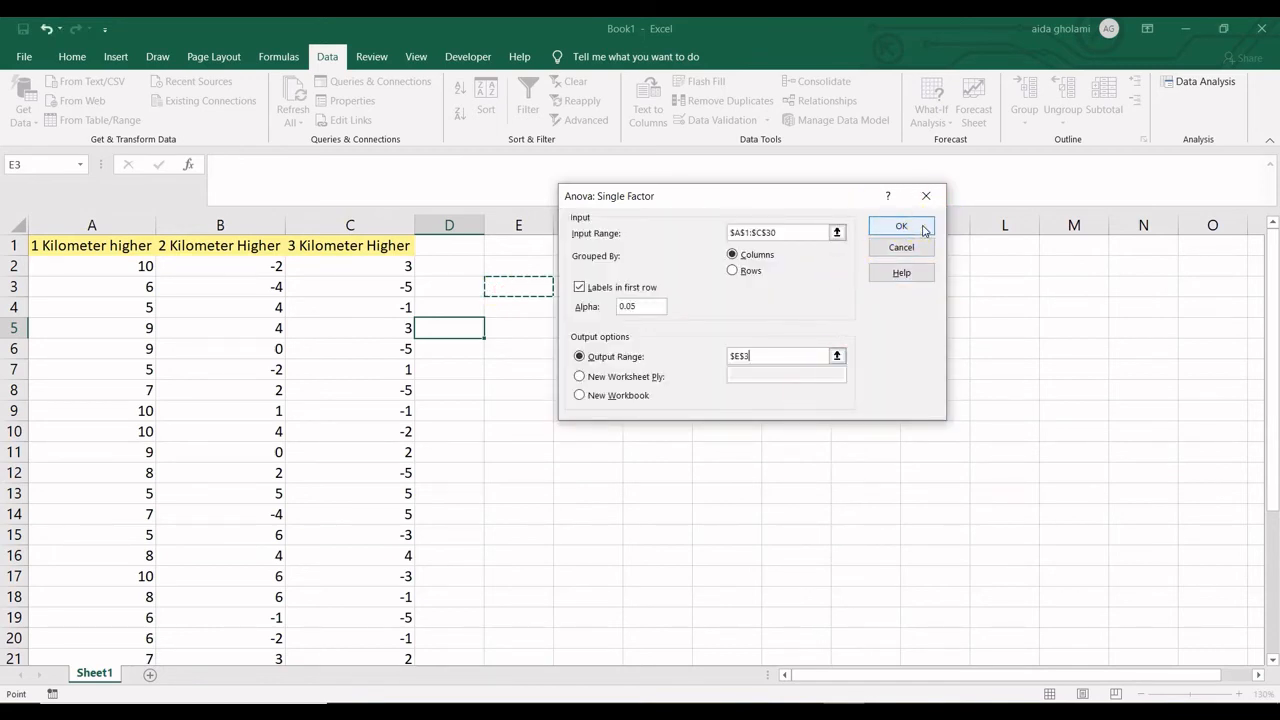
{"action": "left_click", "coordinate": [903, 225]}
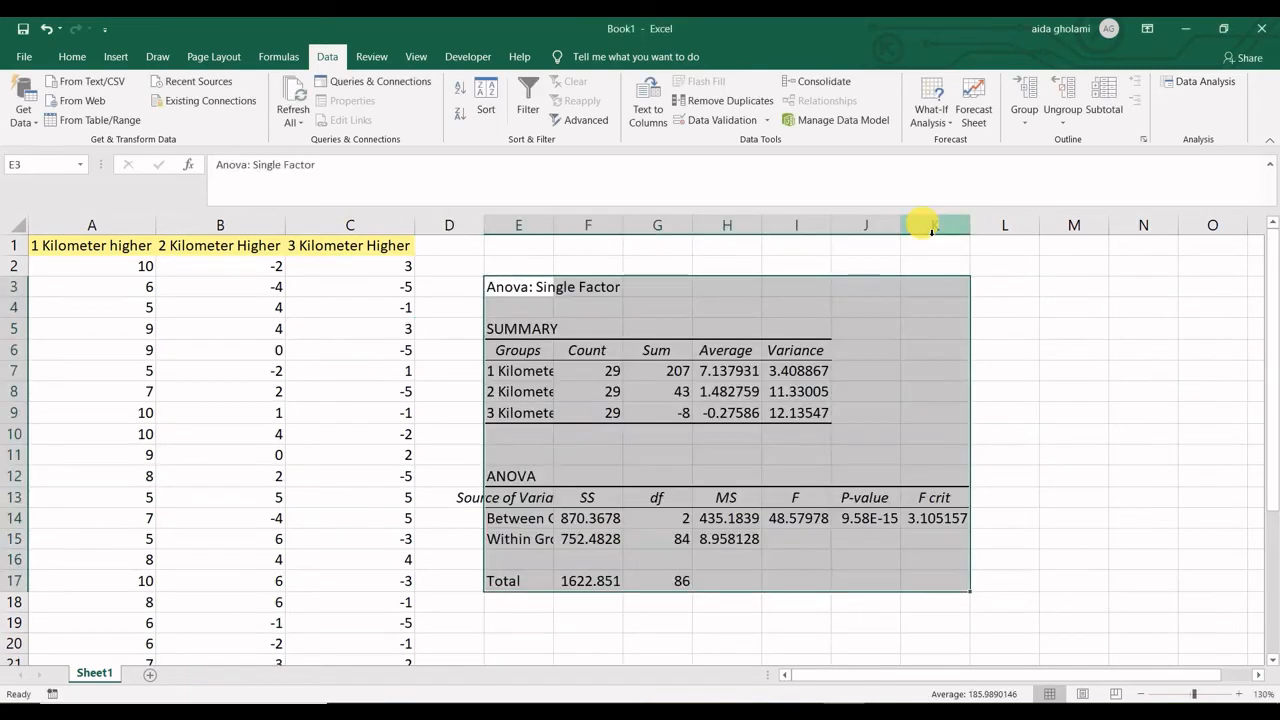
Autofit the widths of the ANOVA output columns to their contents.
{"action": "double_click", "coordinate": [553, 225]}
{"action": "left_click", "coordinate": [650, 350]}
{"action": "scroll", "coordinate": [560, 360], "scroll_direction": "down", "scroll_amount": 1}
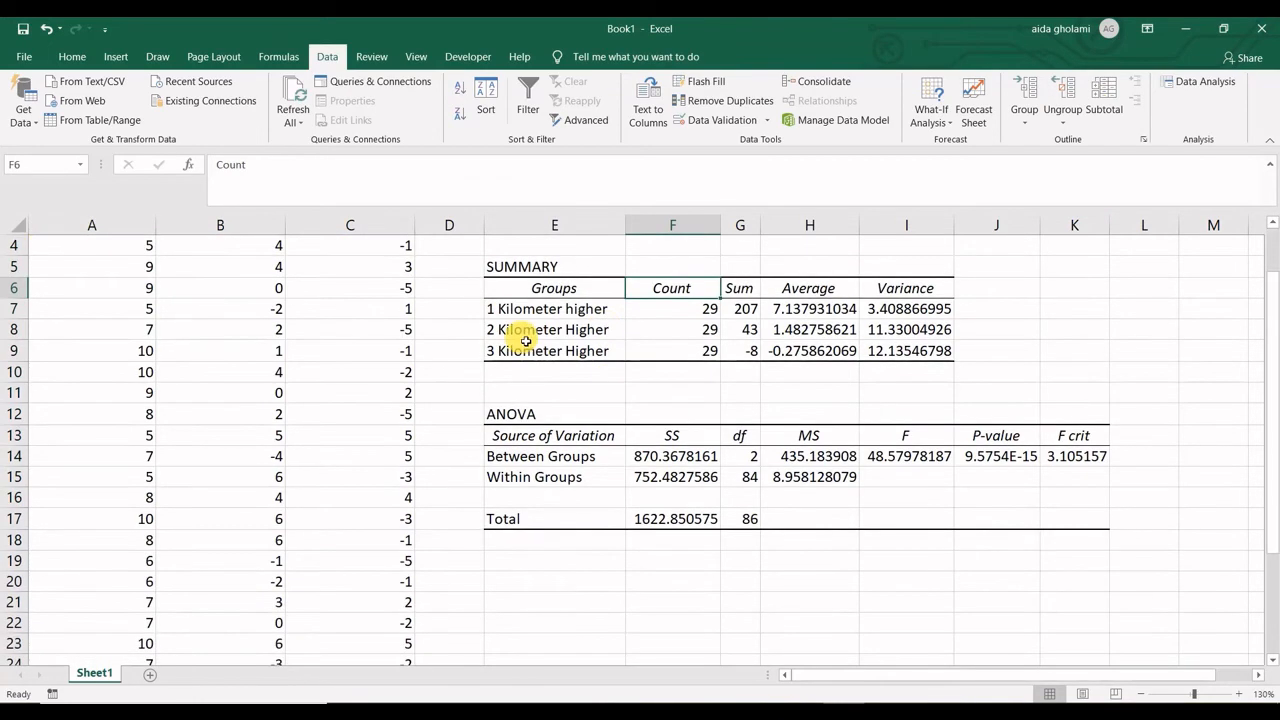
Examine the ANOVA output's title, group names and the count for each kilometer group in the summary table.
{"action": "scroll", "coordinate": [543, 300], "scroll_direction": "up", "scroll_amount": 1}
{"action": "left_click_drag", "start_coordinate": [546, 287], "coordinate": [598, 287]}
{"action": "scroll", "coordinate": [575, 360], "scroll_direction": "down", "scroll_amount": 1}
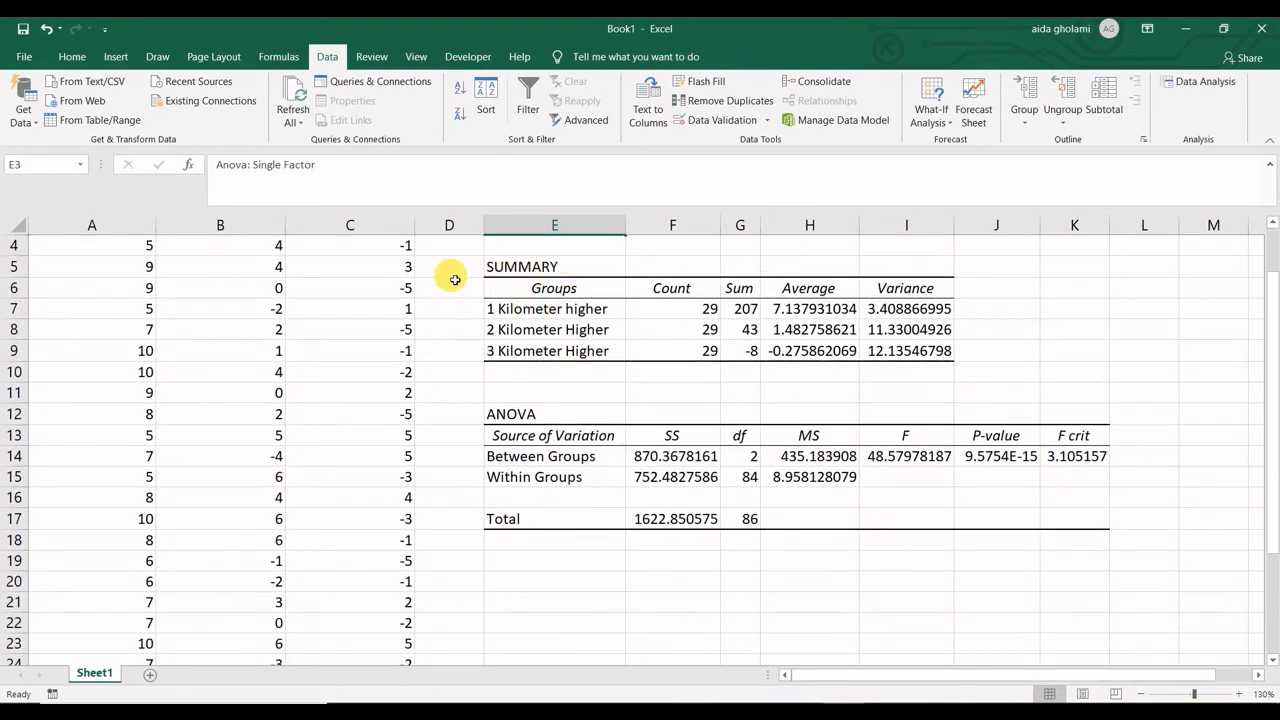
{"action": "scroll", "coordinate": [456, 281], "scroll_direction": "up", "scroll_amount": 1}
{"action": "left_click", "coordinate": [546, 371]}
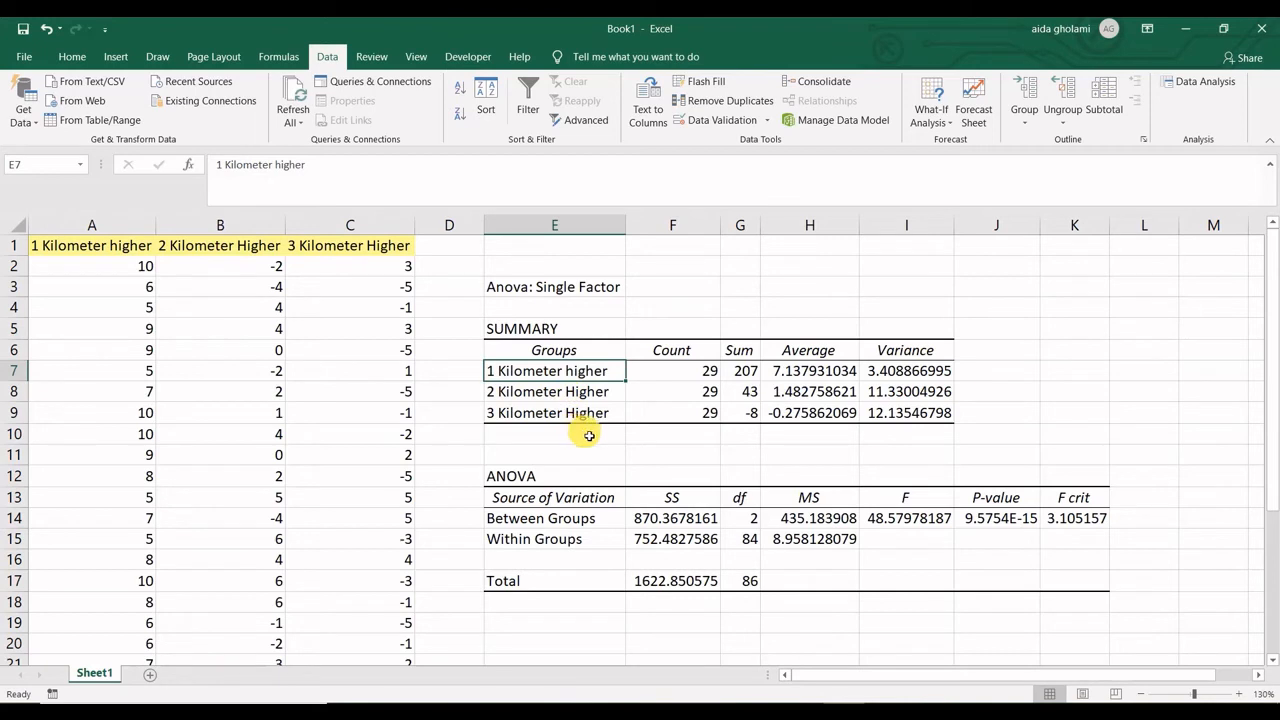
{"action": "left_click", "coordinate": [676, 371]}
{"action": "left_click", "coordinate": [680, 416]}
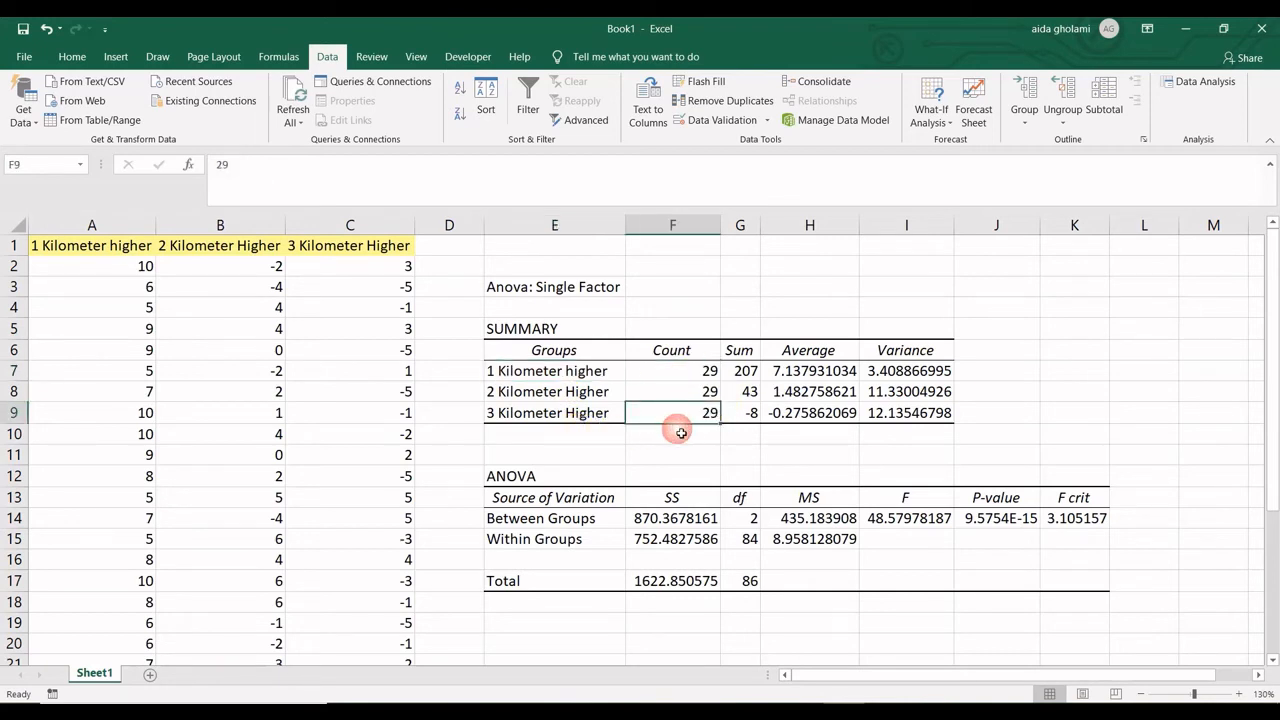
{"action": "left_click", "coordinate": [675, 392]}
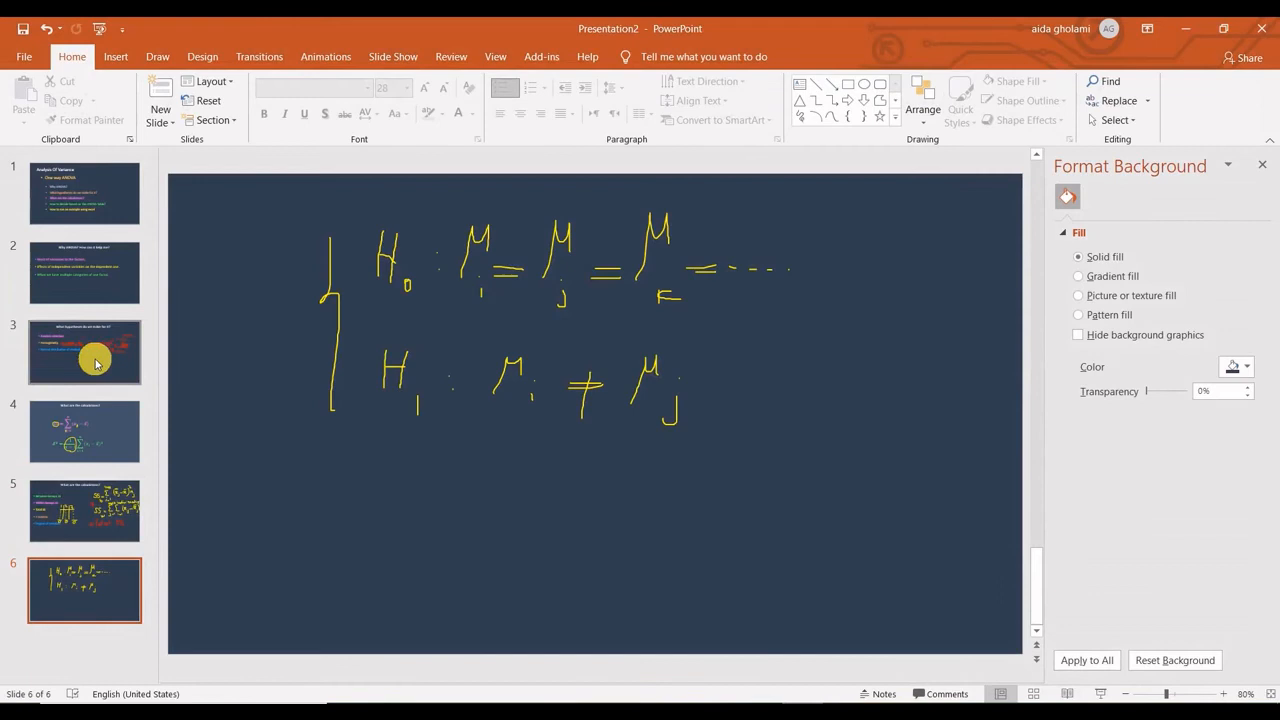
In the PowerPoint presentation, review slides 3 to 5 on the hypotheses and the ANOVA calculations.
{"action": "left_click", "coordinate": [96, 363]}
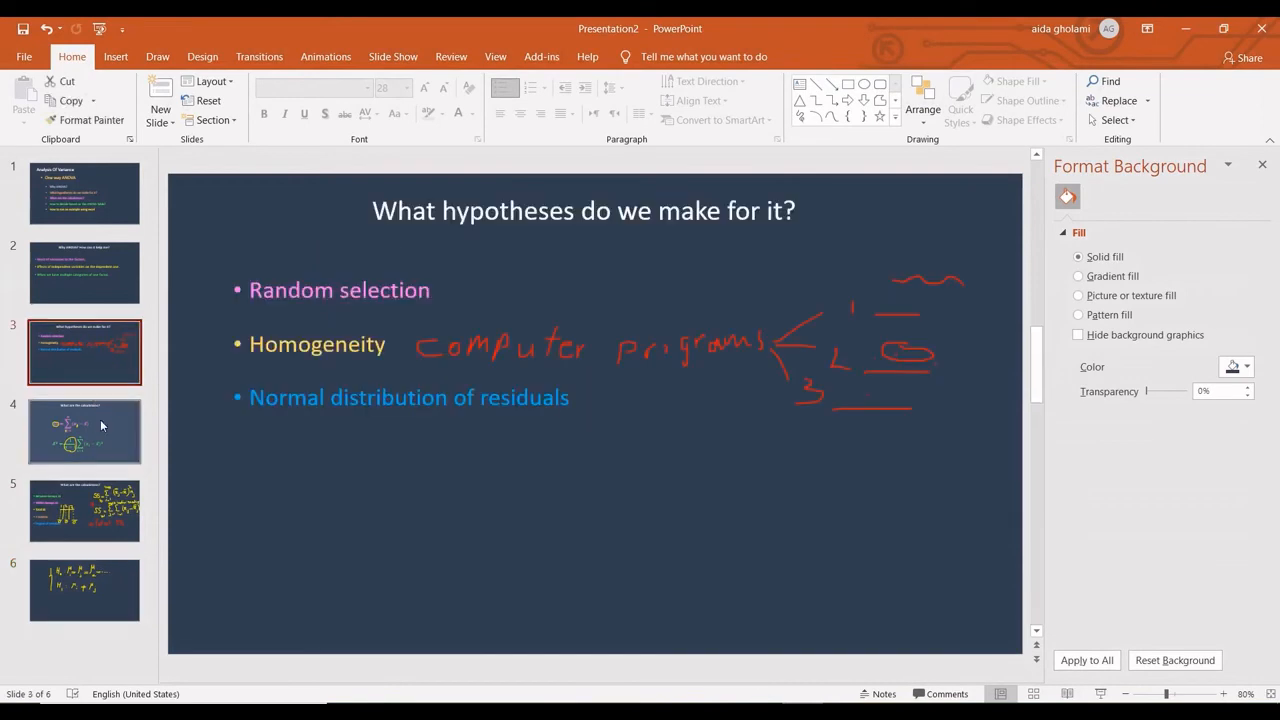
{"action": "left_click", "coordinate": [100, 423]}
{"action": "left_click", "coordinate": [85, 500]}
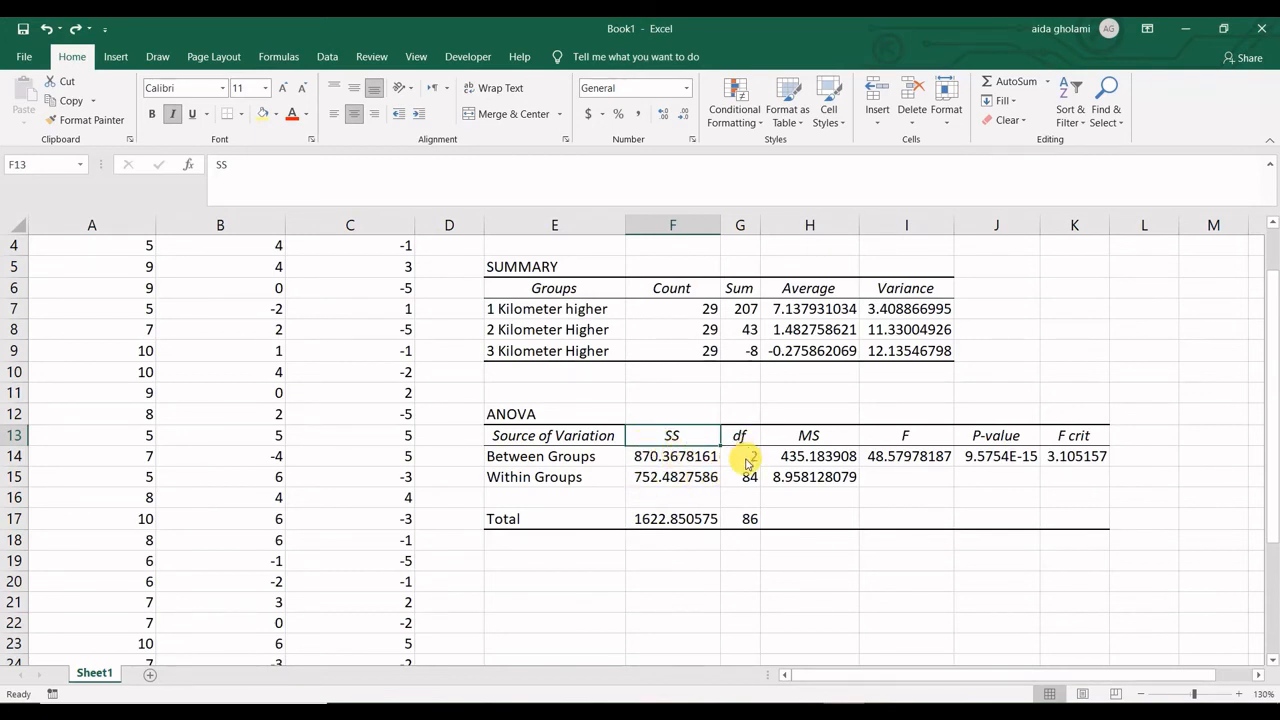
Back in the Excel sheet, calculate the between-groups mean square in L14 with =F14/G14 and fill the formula down to L15.
{"action": "scroll", "coordinate": [737, 455], "scroll_direction": "up", "scroll_amount": 1}
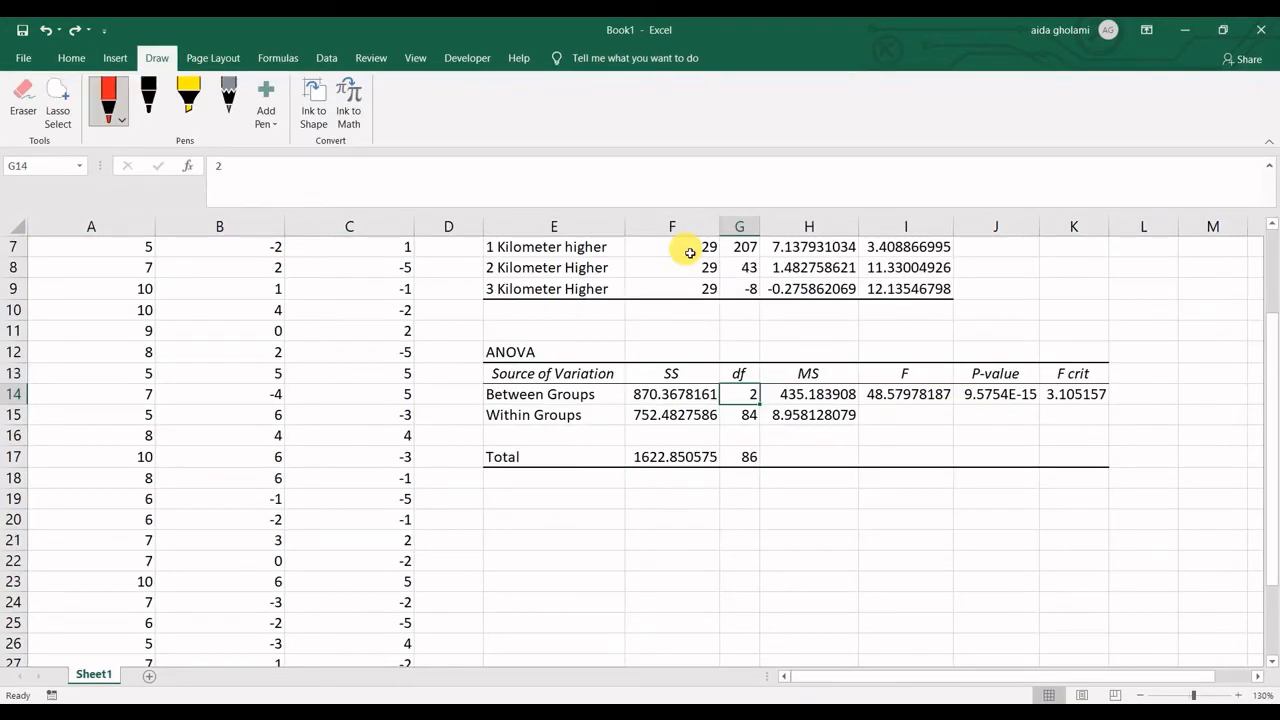
{"action": "left_click", "coordinate": [840, 395]}
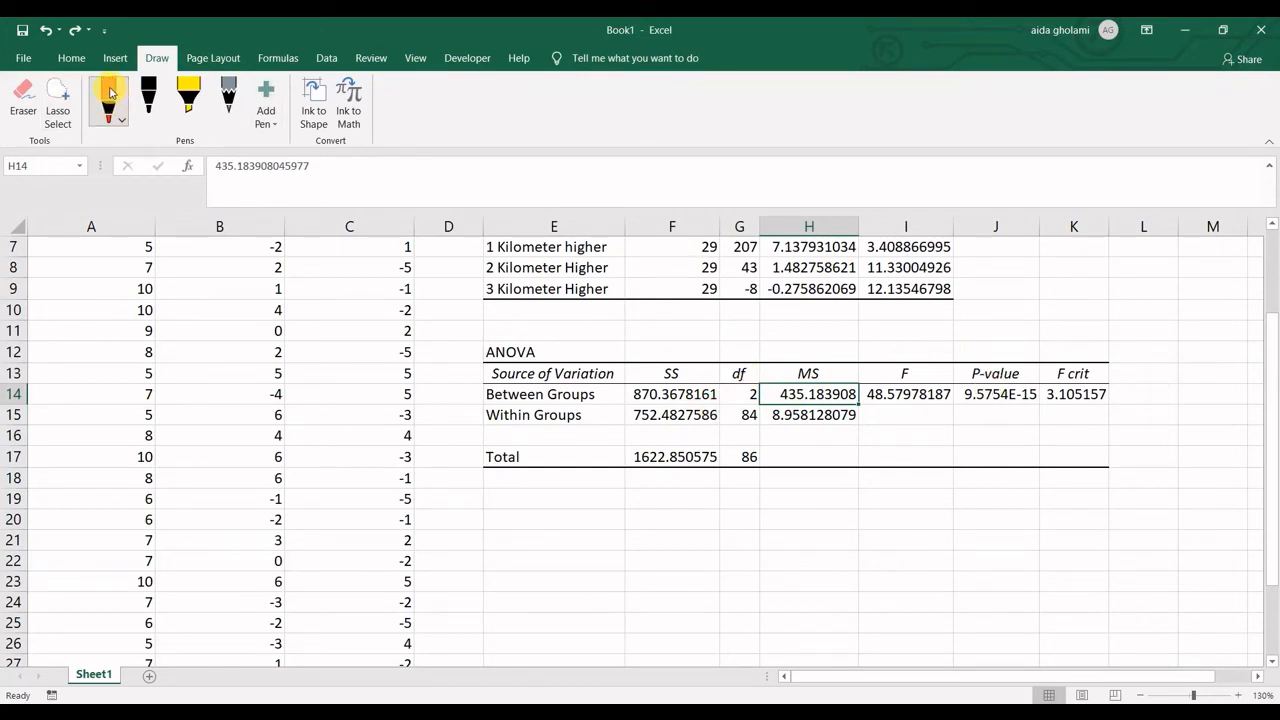
{"action": "left_click", "coordinate": [1152, 398]}
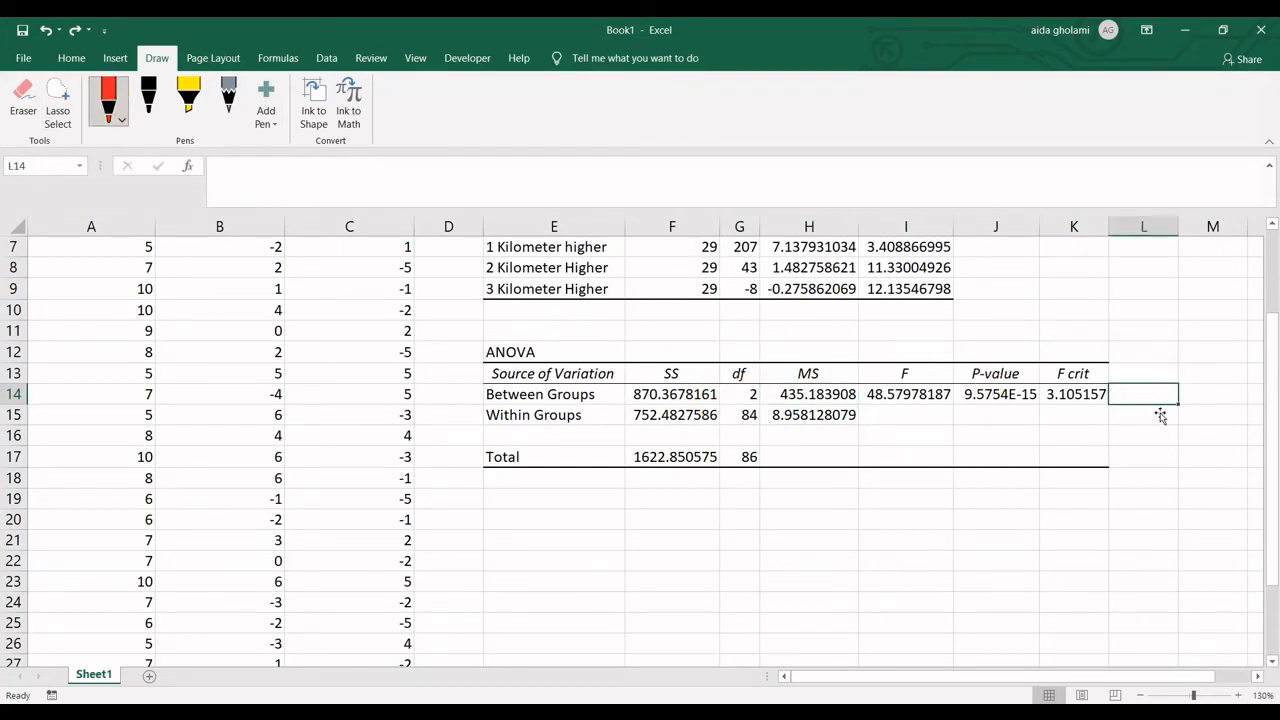
{"action": "type", "text": "="}
{"action": "left_click", "coordinate": [673, 398]}
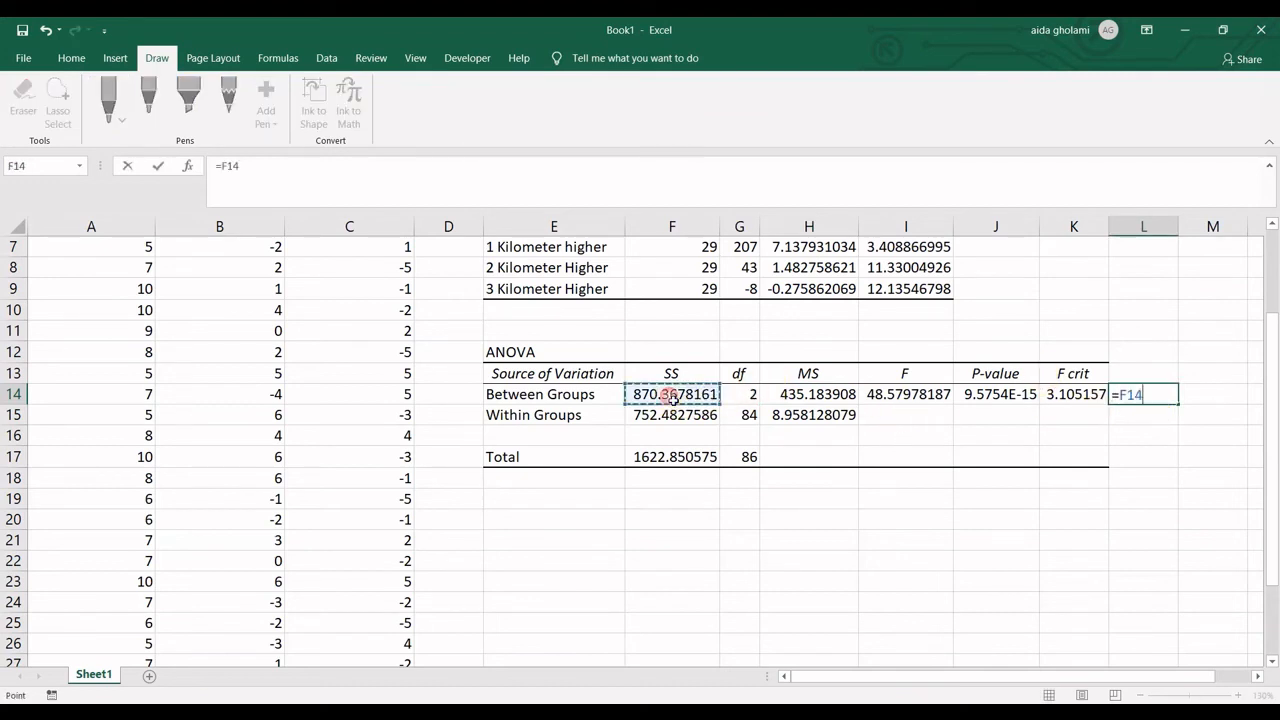
{"action": "type", "text": "/"}
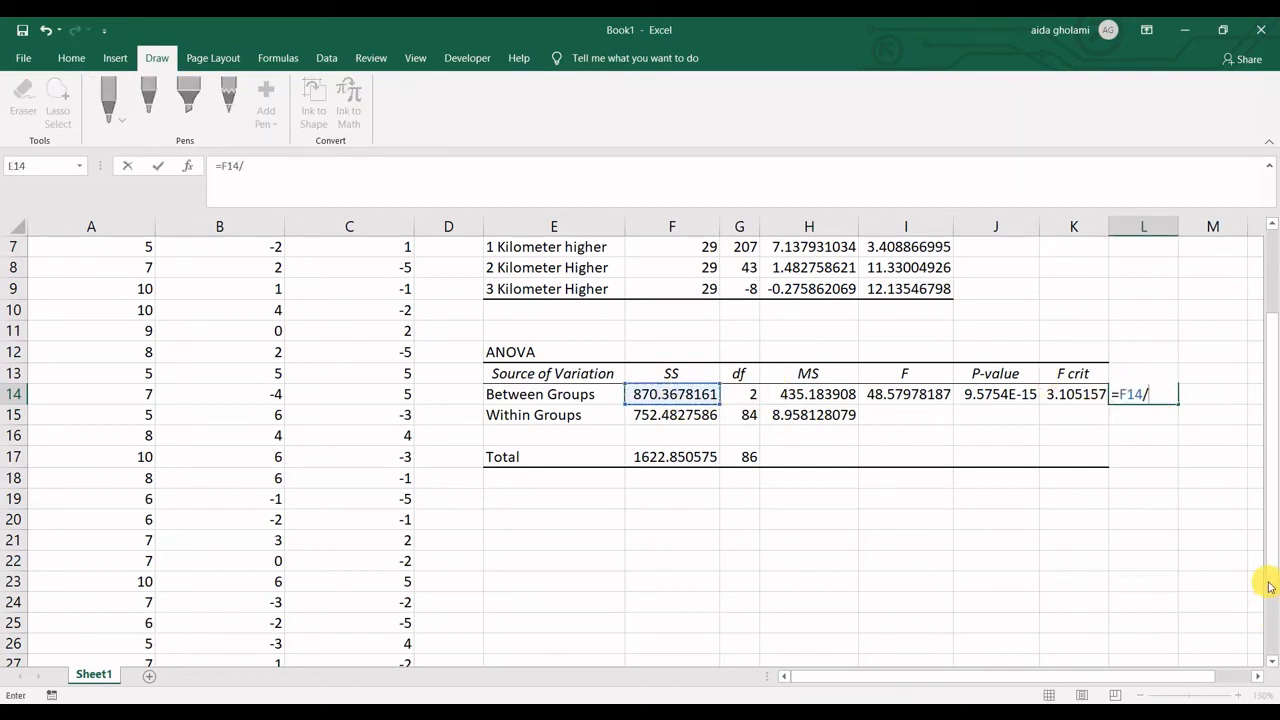
{"action": "left_click", "coordinate": [748, 398]}
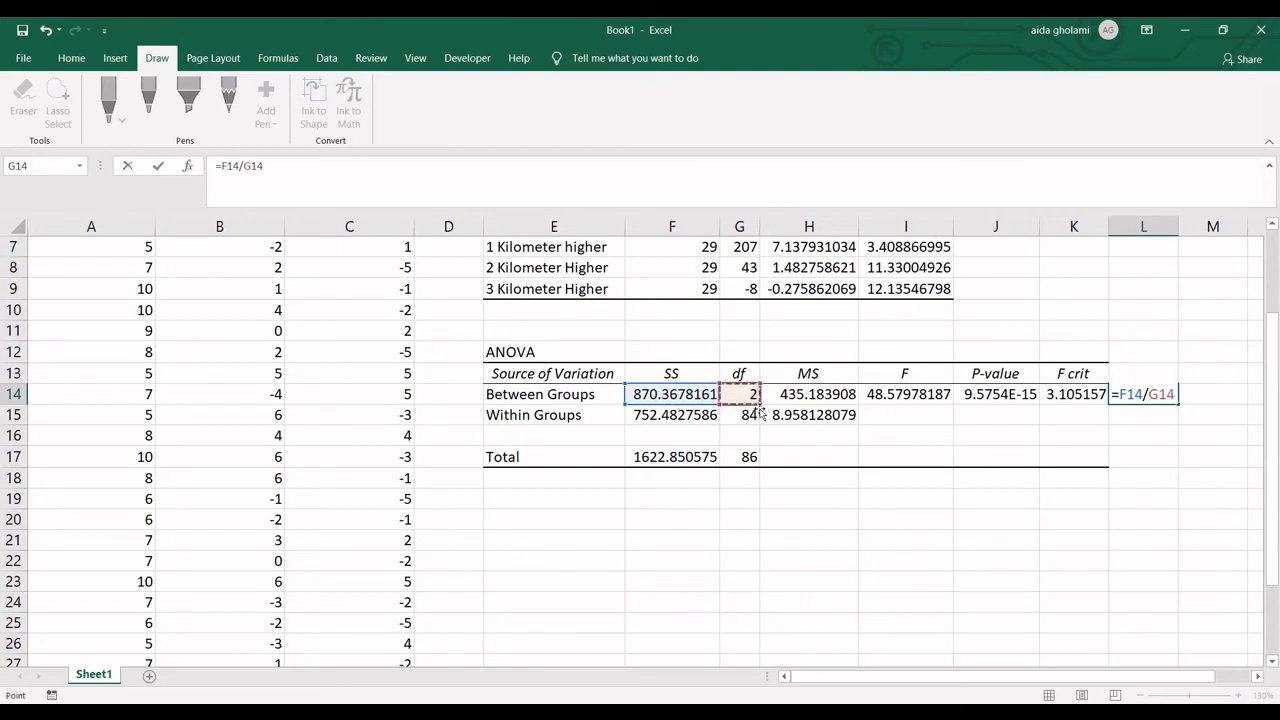
{"action": "key", "text": "Return"}
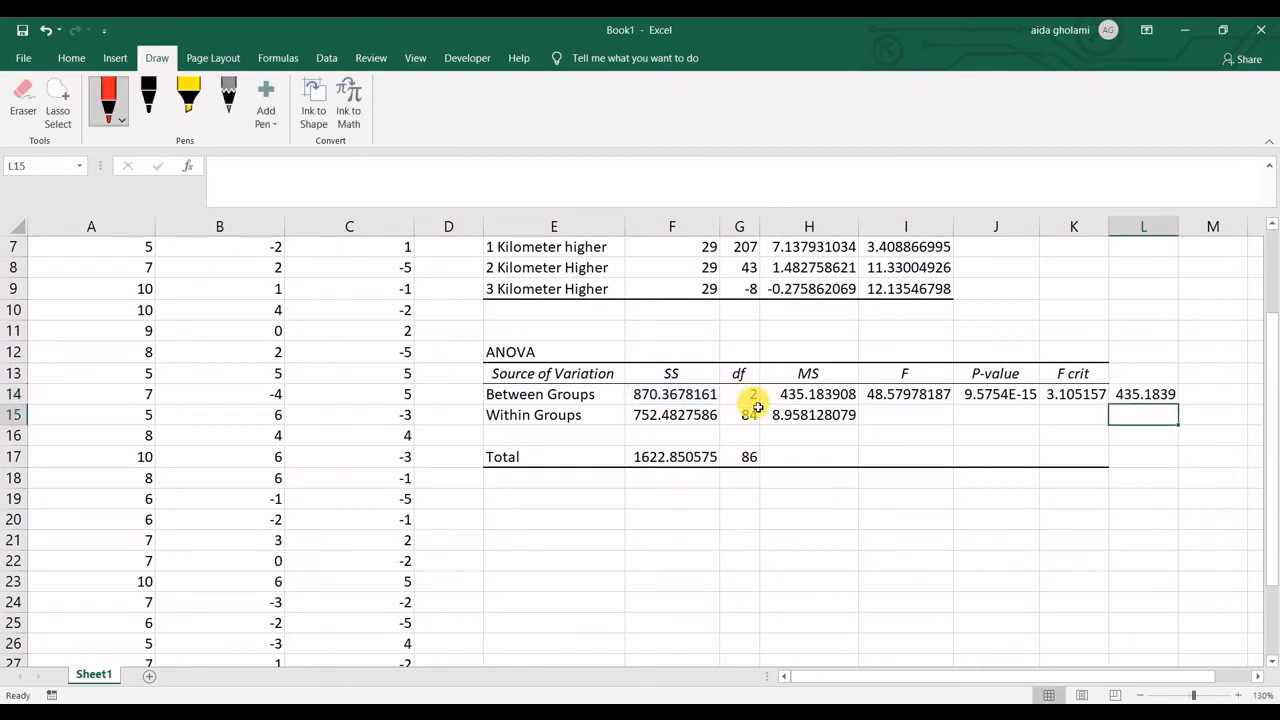
{"action": "left_click", "coordinate": [1166, 403]}
{"action": "left_click_drag", "start_coordinate": [1178, 405], "coordinate": [1178, 422]}
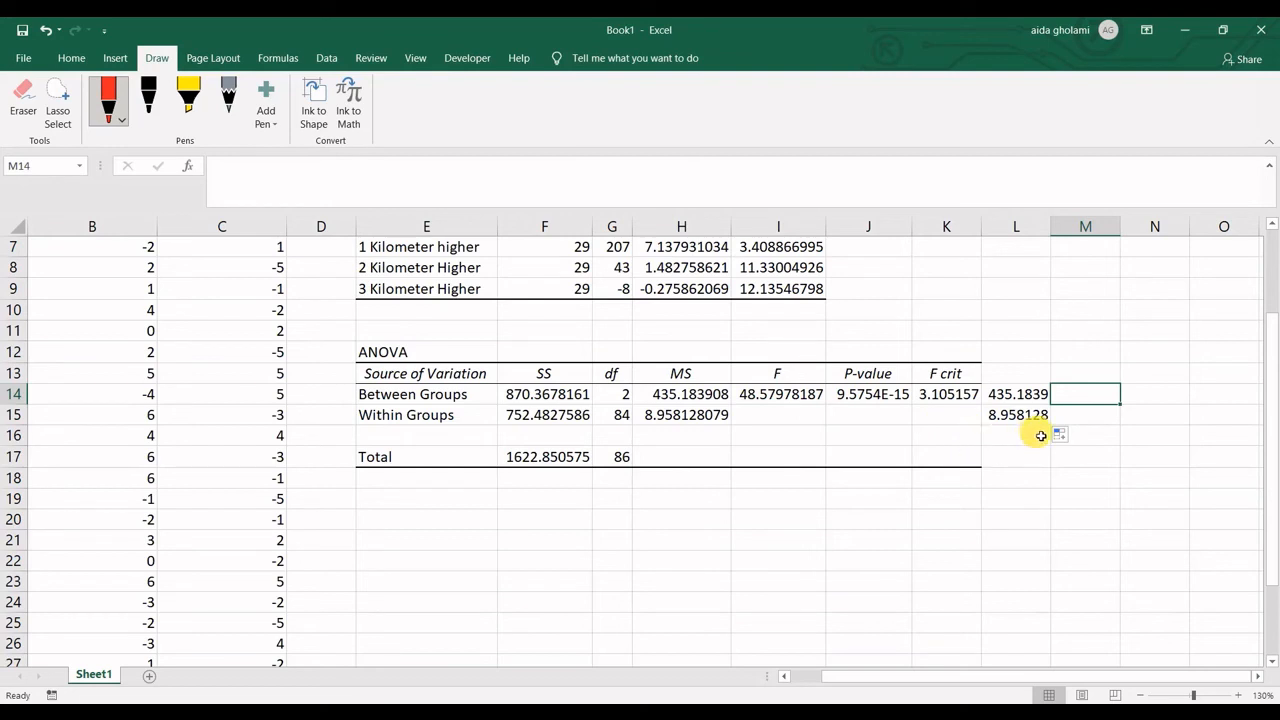
Calculate the F statistic in M14 with =L14/L15 and compare it with the F value in the ANOVA table.
{"action": "type", "text": "="}
{"action": "left_click", "coordinate": [1020, 394]}
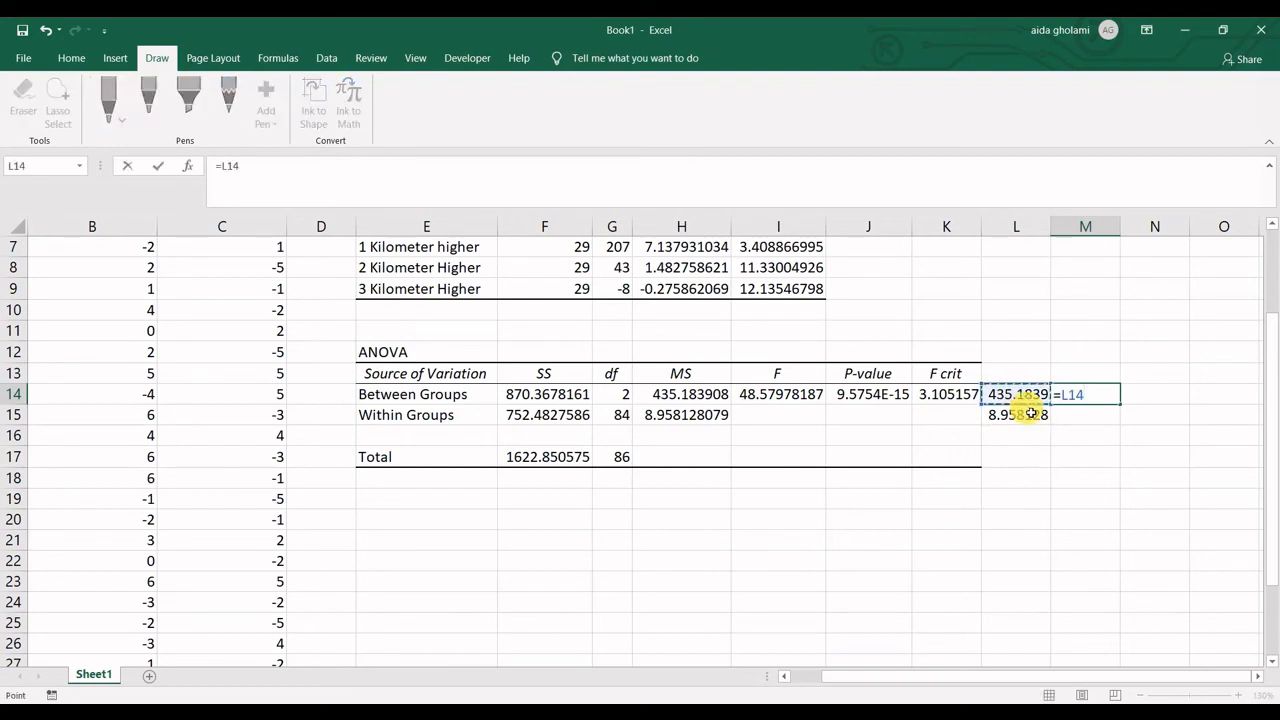
{"action": "type", "text": "/"}
{"action": "left_click", "coordinate": [1005, 414]}
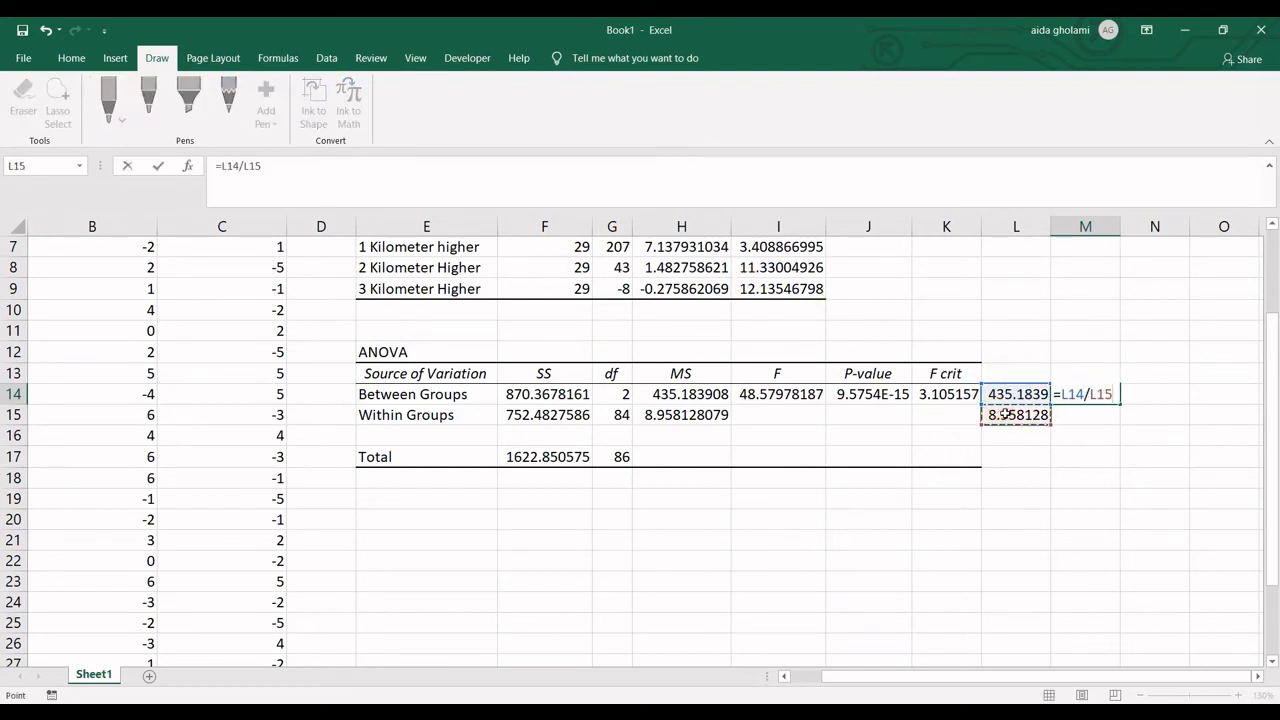
{"action": "key", "text": "Return"}
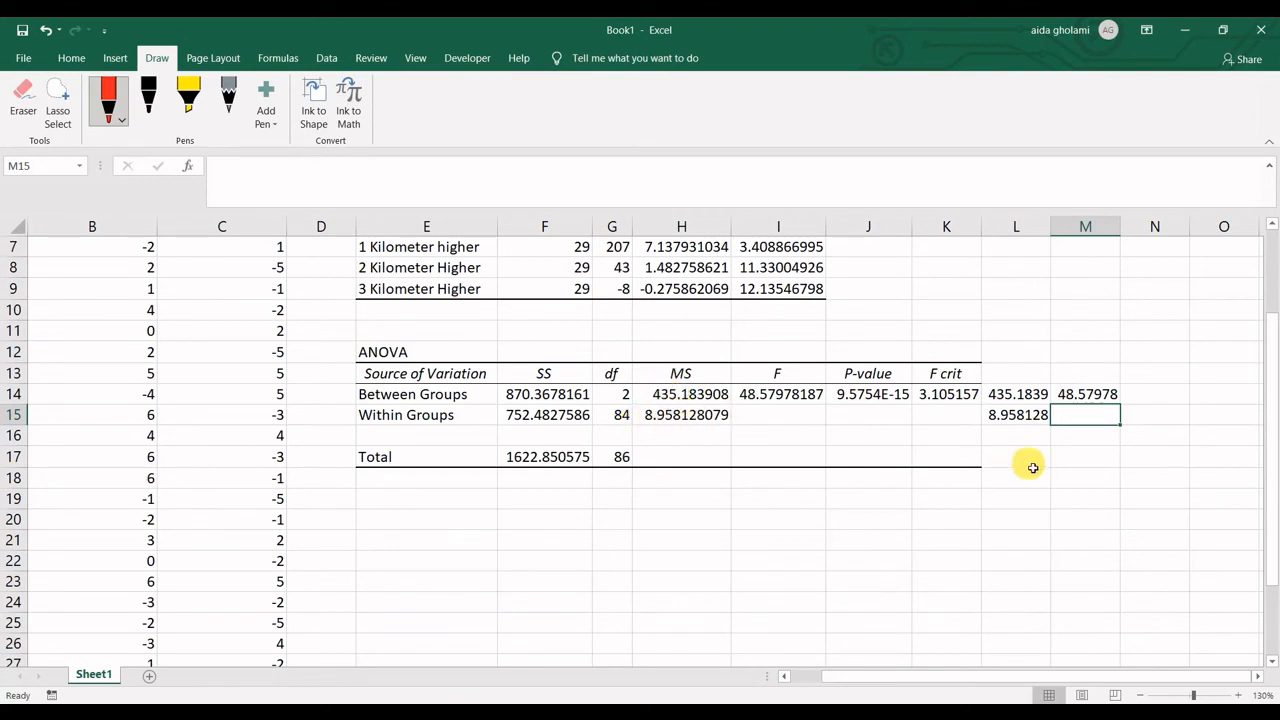
{"action": "left_click", "coordinate": [1085, 396]}
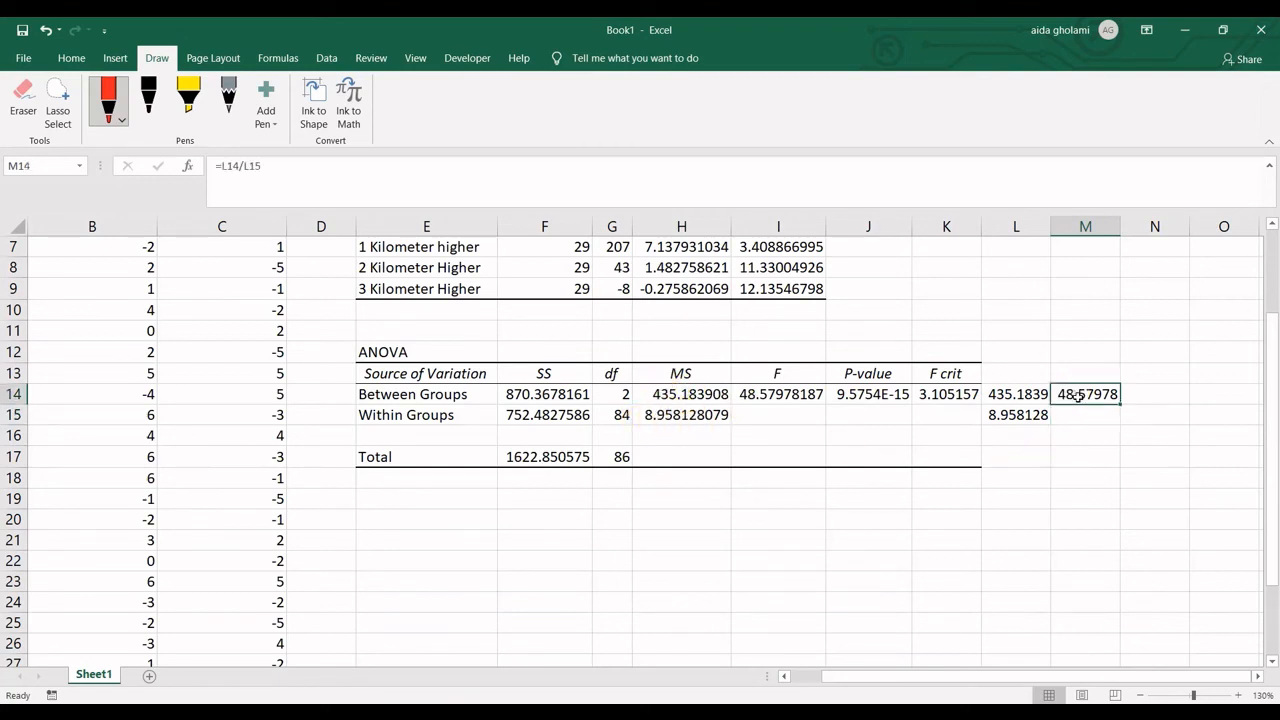
{"action": "left_click", "coordinate": [768, 398]}
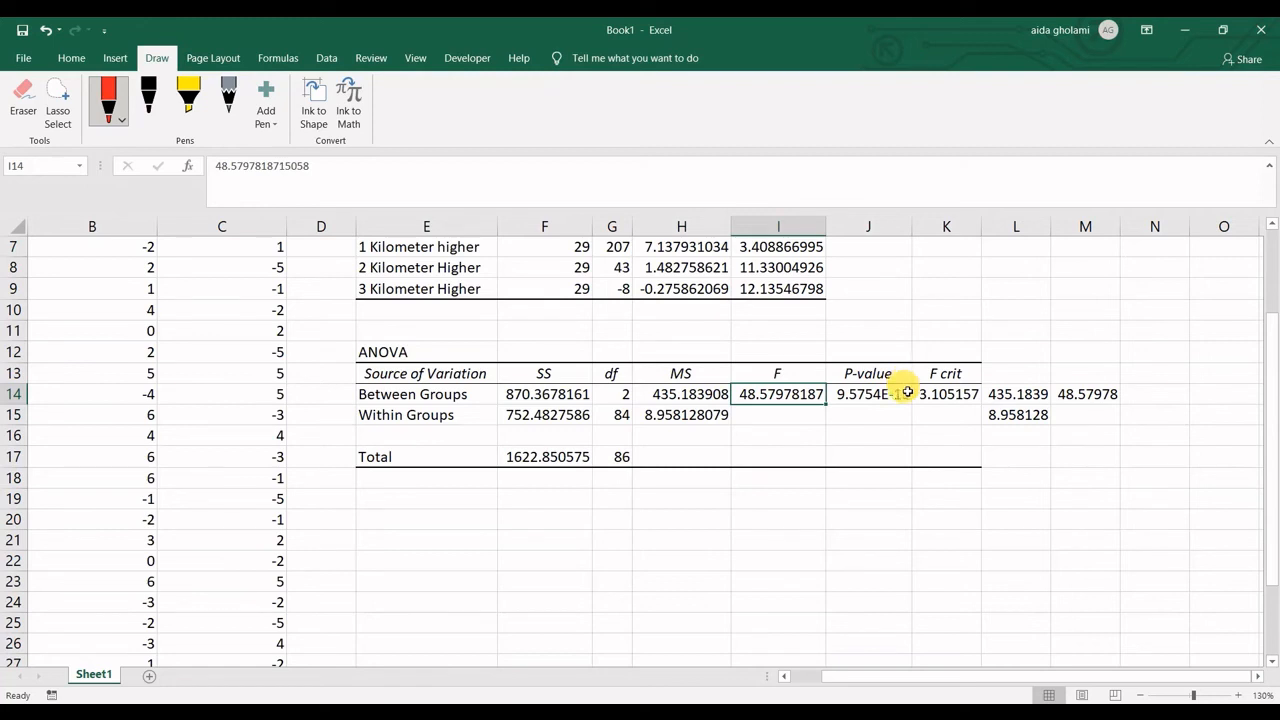
Switch to the PowerPoint presentation and start the slide show from slide 6 with the handwritten H0 and H1 hypotheses.
{"action": "key", "text": "alt+Tab"}
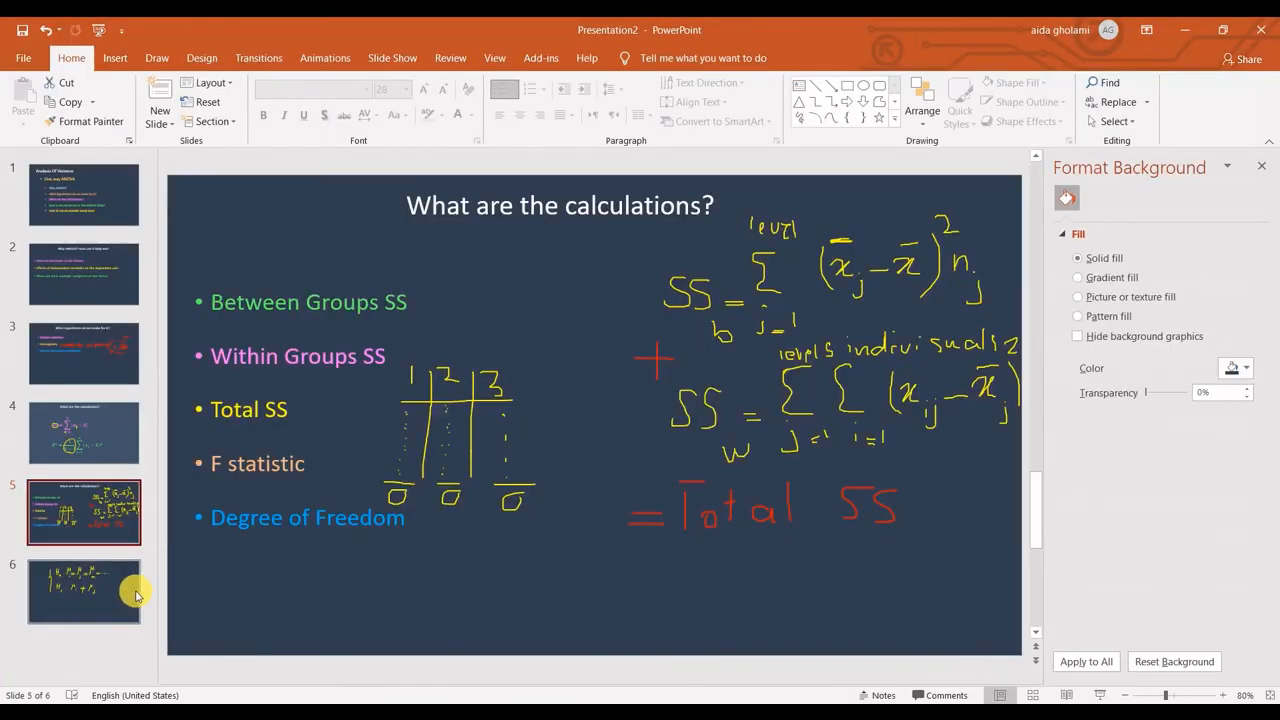
{"action": "left_click", "coordinate": [121, 598]}
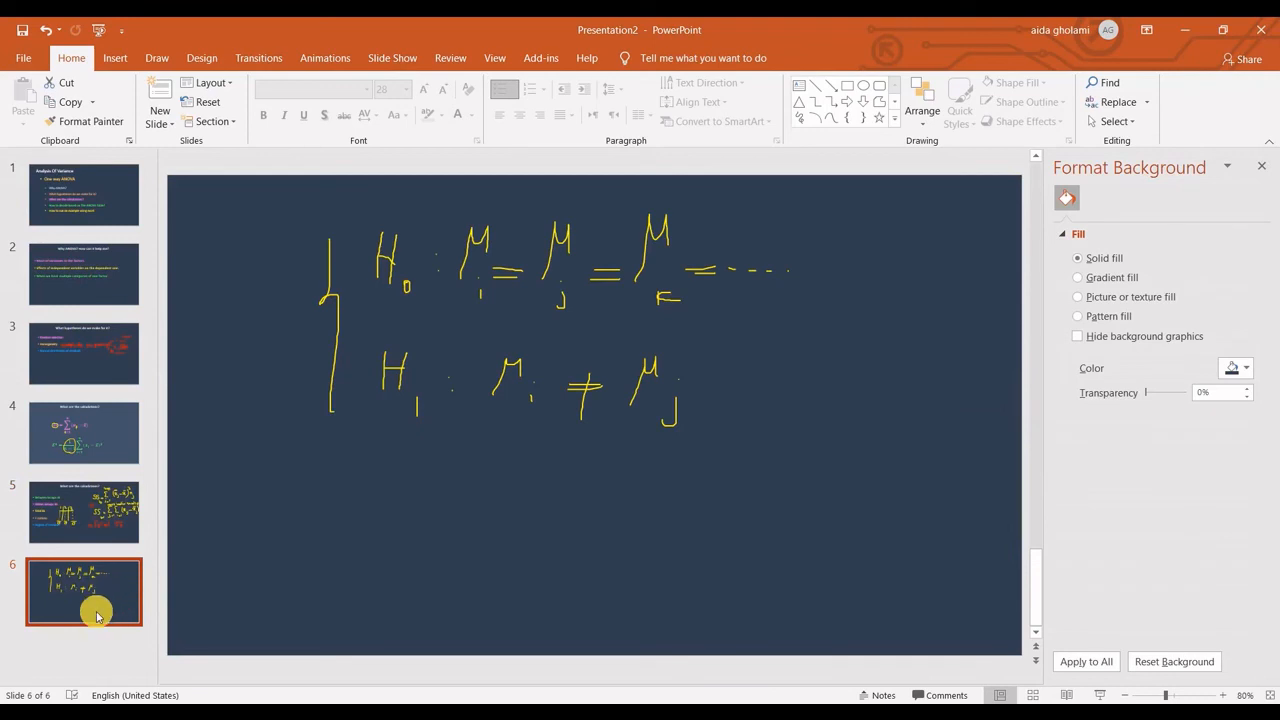
{"action": "key", "text": "shift+F5"}
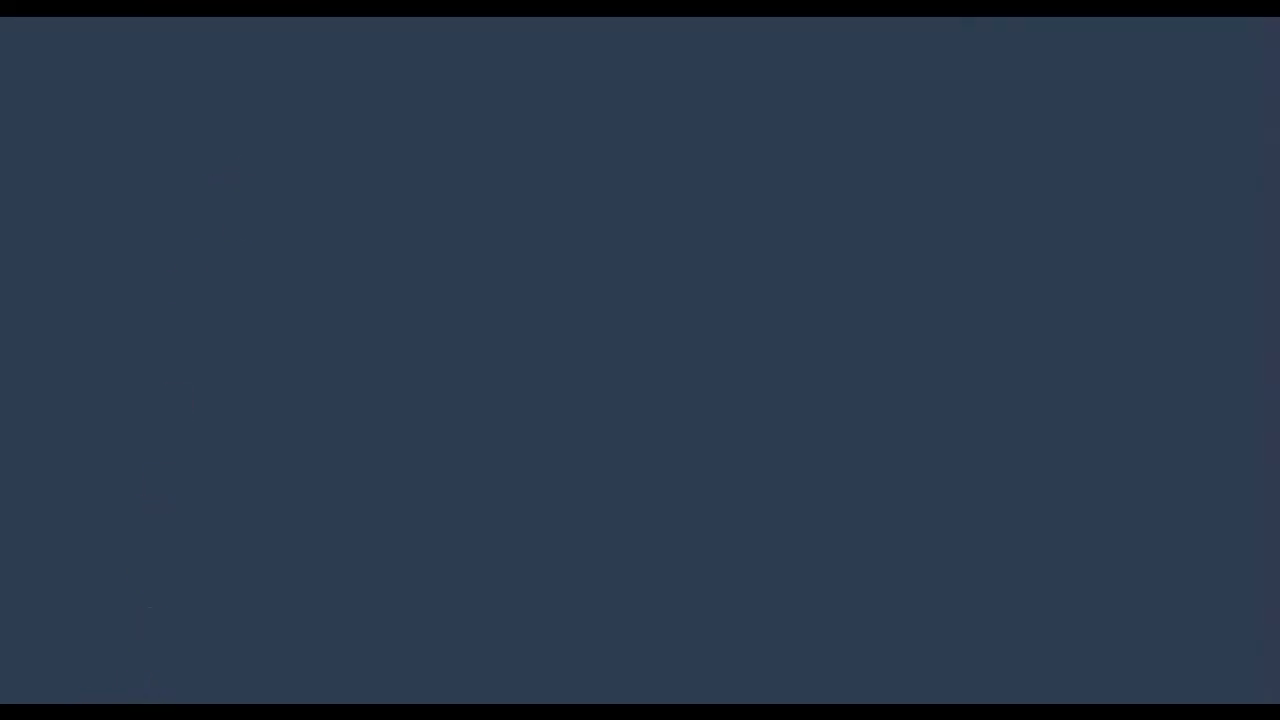
Handwrite "P_value" on the blank slide with the pen in light green.
{"action": "left_click", "coordinate": [80, 700]}
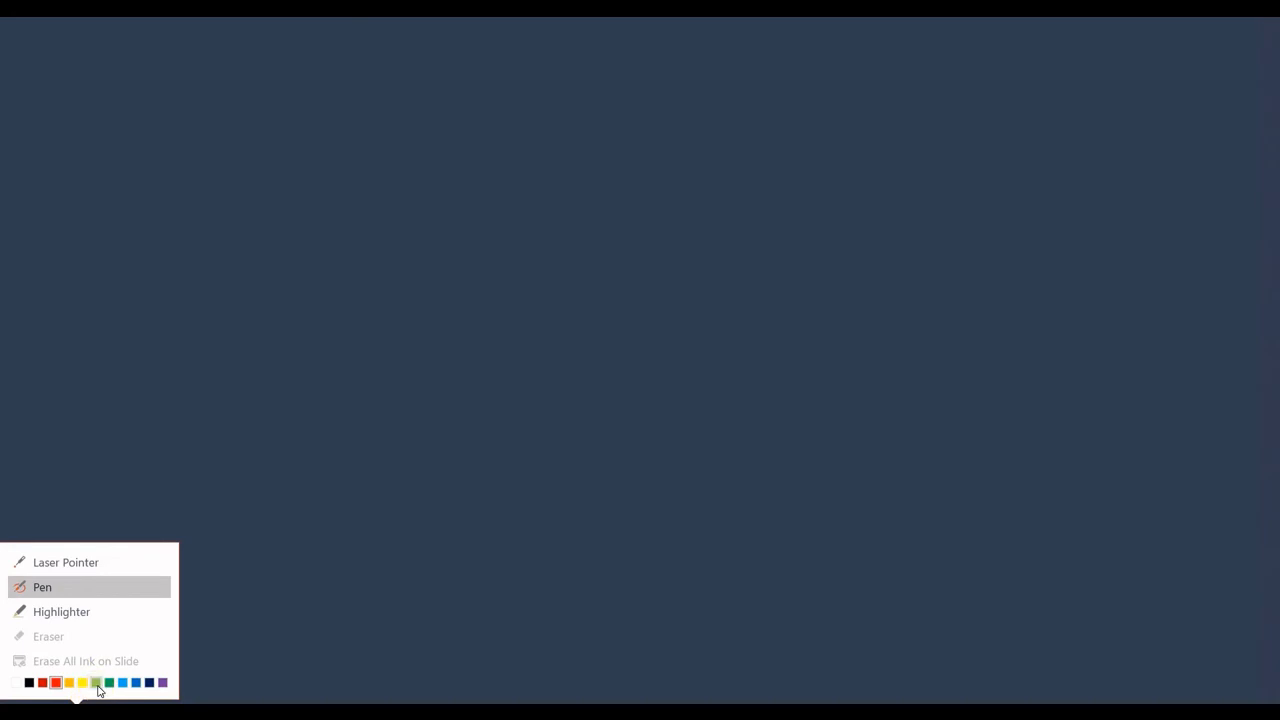
{"action": "left_click", "coordinate": [96, 685]}
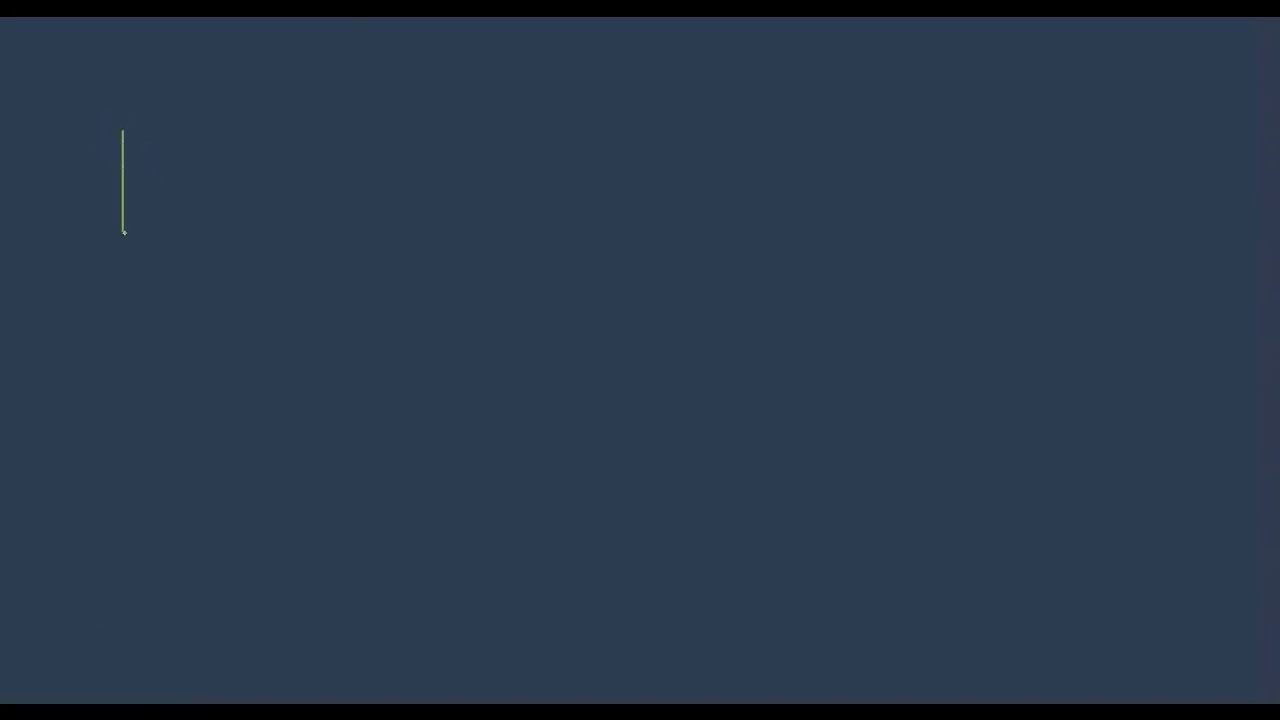
{"action": "left_click_drag", "start_coordinate": [123, 131], "coordinate": [160, 143]}
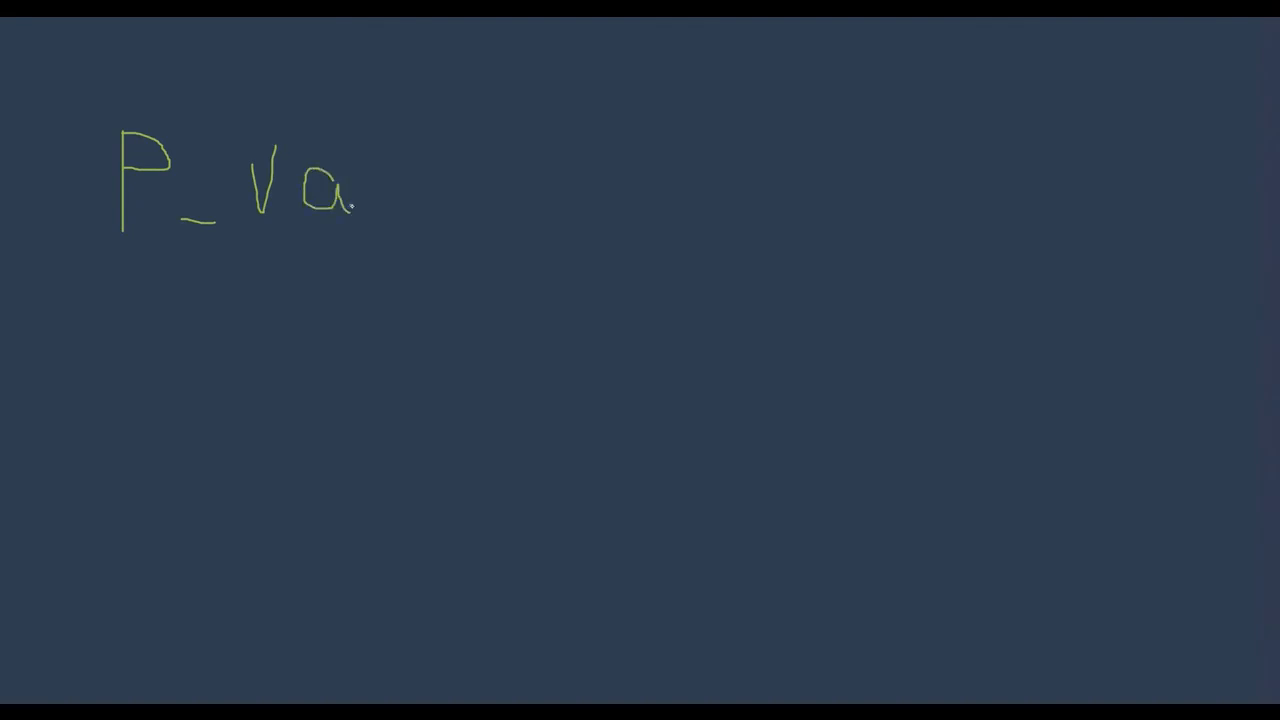
{"action": "mouse_move", "coordinate": [479, 188]}
{"action": "left_mouse_down"}
{"action": "mouse_move", "coordinate": [512, 172]}
{"action": "mouse_move", "coordinate": [521, 207]}
{"action": "left_mouse_up"}
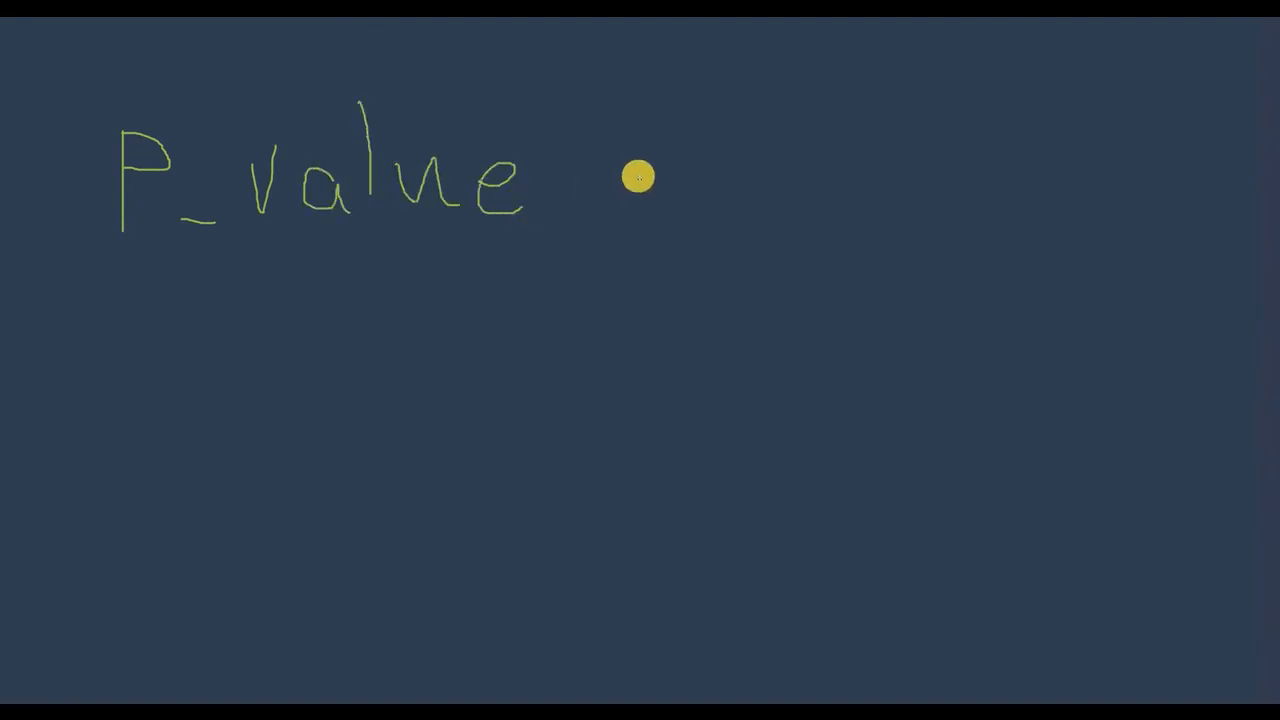